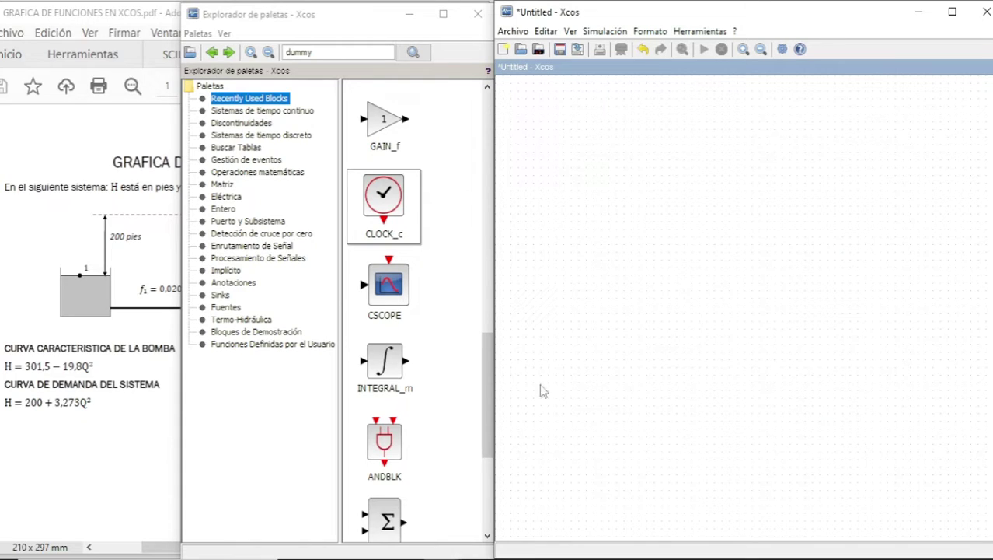
Place a RAMP block from the recently used blocks at the left side of the empty diagram
left_click_drag(484, 429, 488, 205)
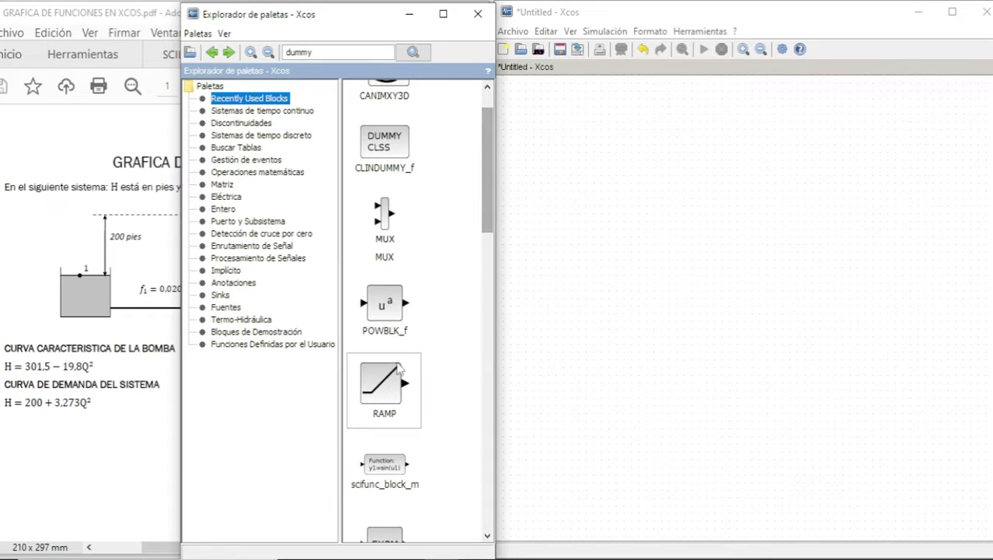
left_click_drag(398, 372, 547, 308)
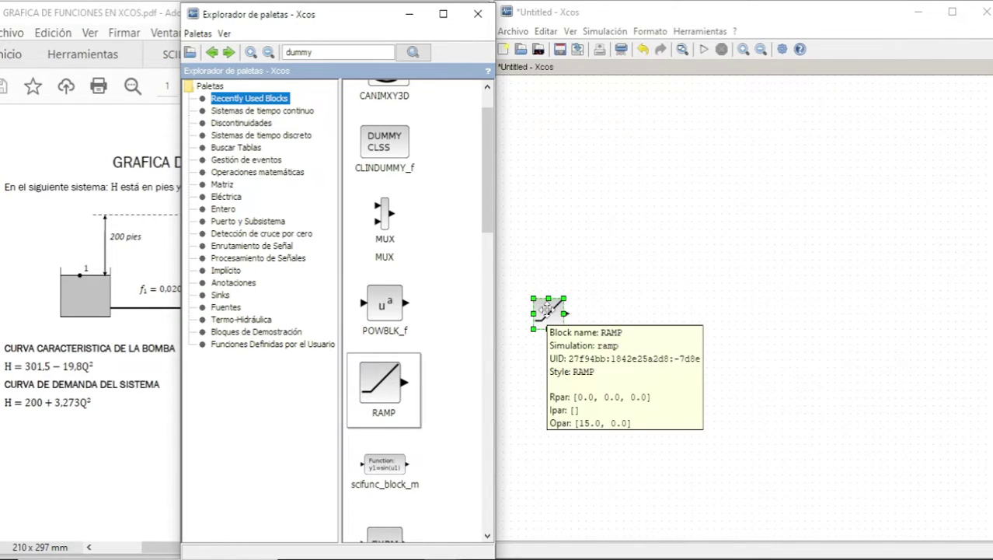
left_click(662, 303)
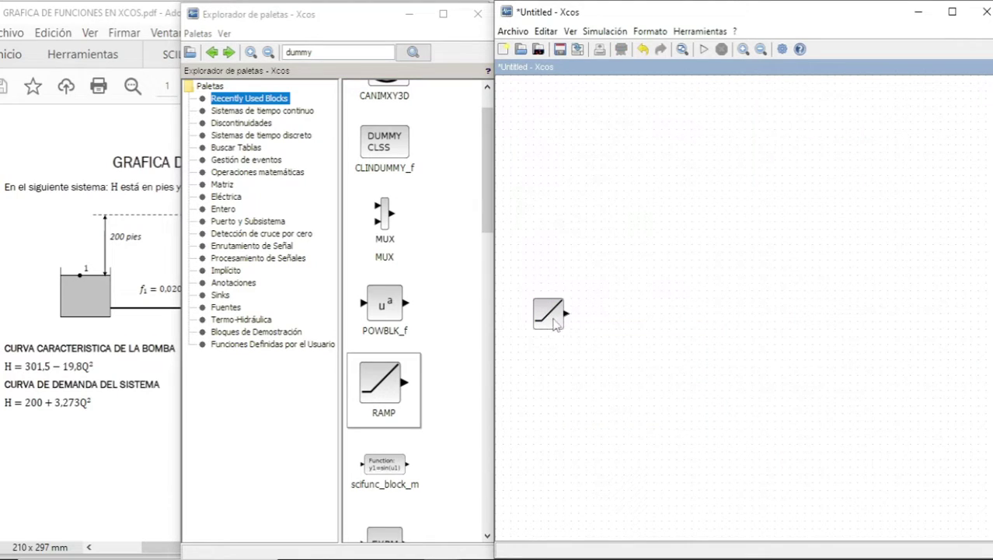
Add a TEXT_f annotation reading CAUDAL above the ramp block
left_click_drag(483, 218, 483, 330)
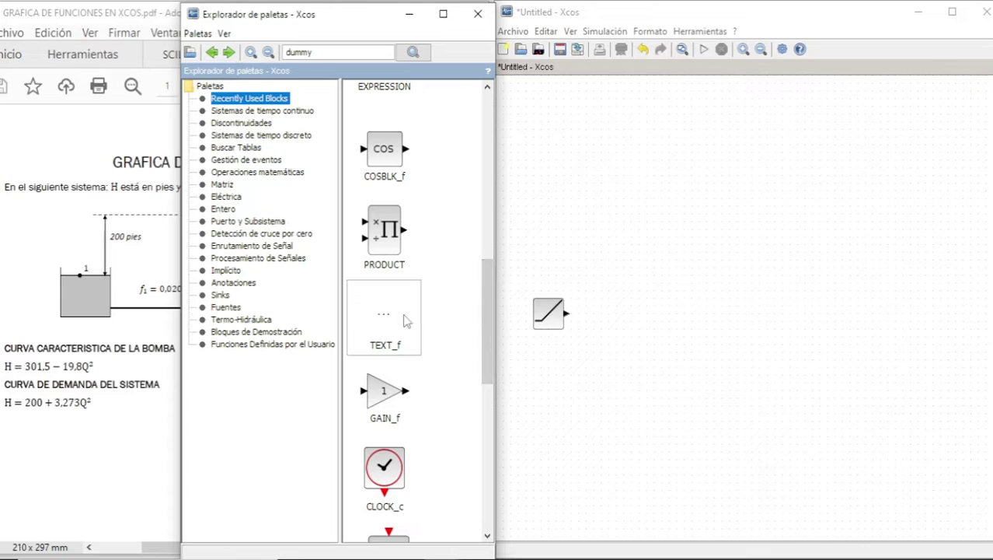
left_click_drag(404, 321, 547, 267)
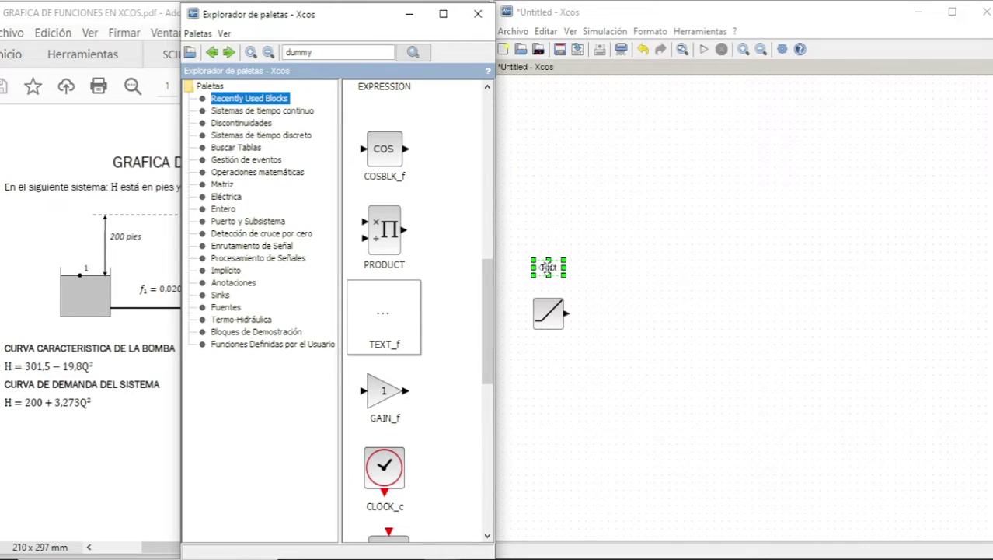
double_click(548, 268)
type("CAUDAL")
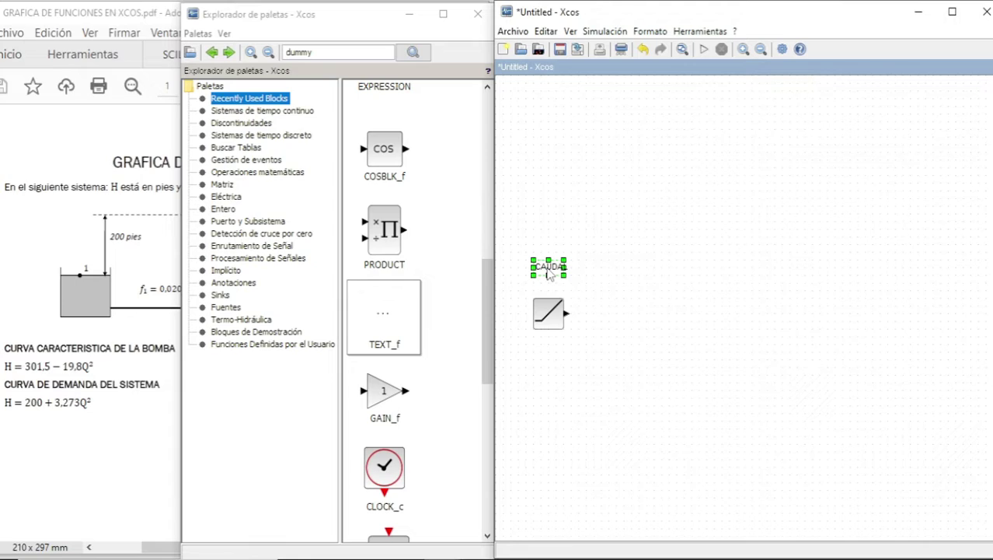
left_click(617, 306)
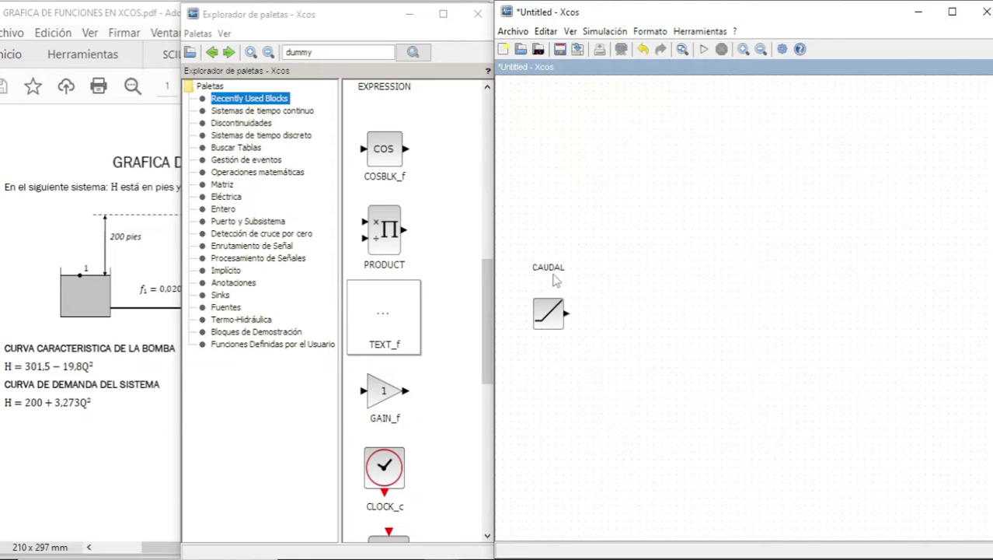
Nudge the CAUDAL label down so it sits directly over the ramp block
left_click(549, 271)
key("Down")
key("Down")
left_click(669, 338)
left_click_drag(486, 331, 486, 315)
left_click(545, 291)
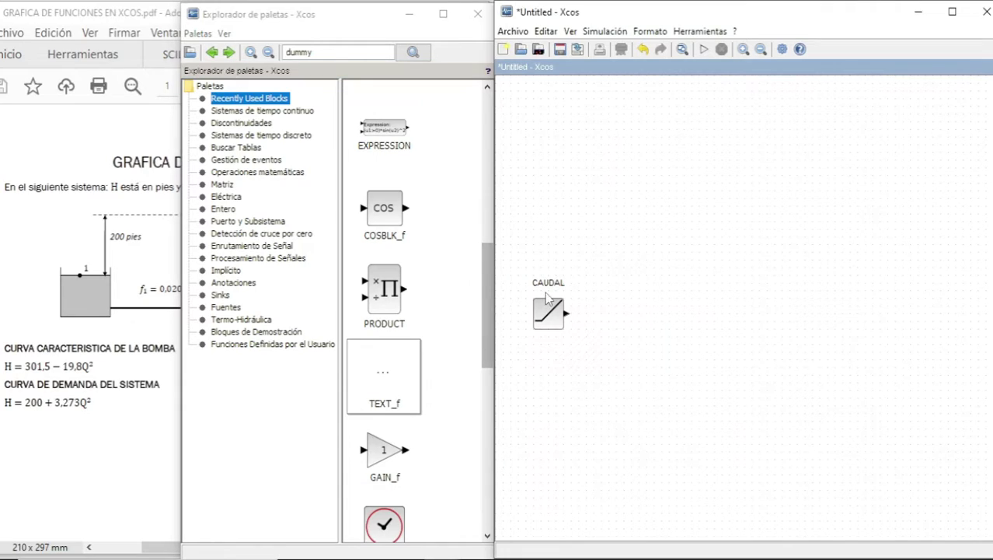
Duplicate the CAUDAL label, change the copy's text to Q and position it just above the ramp's output
left_click(555, 285)
key("ctrl+c")
key("ctrl+v")
left_click_drag(563, 291, 594, 298)
double_click(593, 299)
type("Q")
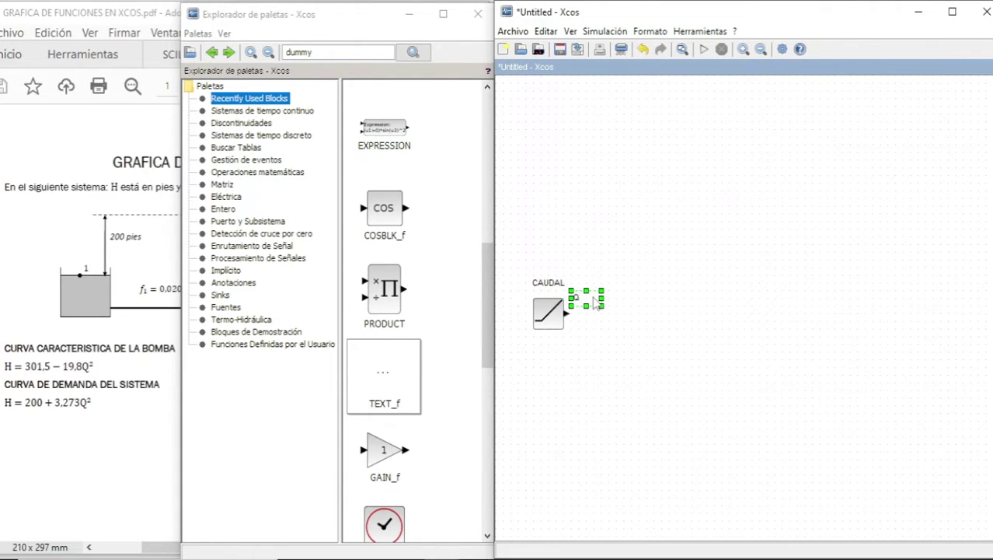
left_click(670, 281)
left_click(588, 305)
key("Left")
left_click(642, 328)
Add a POWBLK_f block fed by the ramp's output and set its exponent to 2
left_click_drag(487, 313, 499, 159)
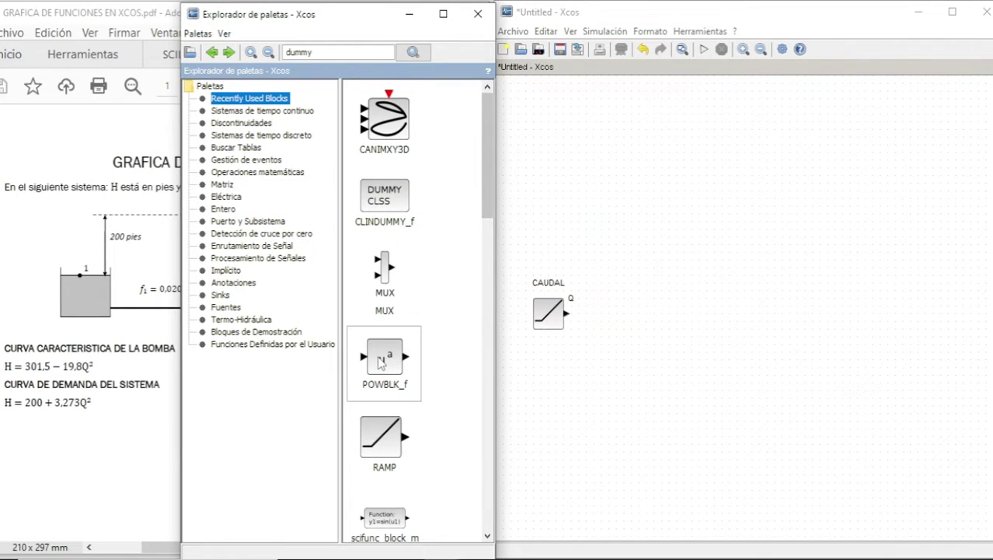
mouse_move(381, 363)
left_mouse_down()
mouse_move(492, 352)
mouse_move(624, 313)
mouse_move(570, 313)
mouse_move(606, 314)
left_mouse_up()
double_click(625, 316)
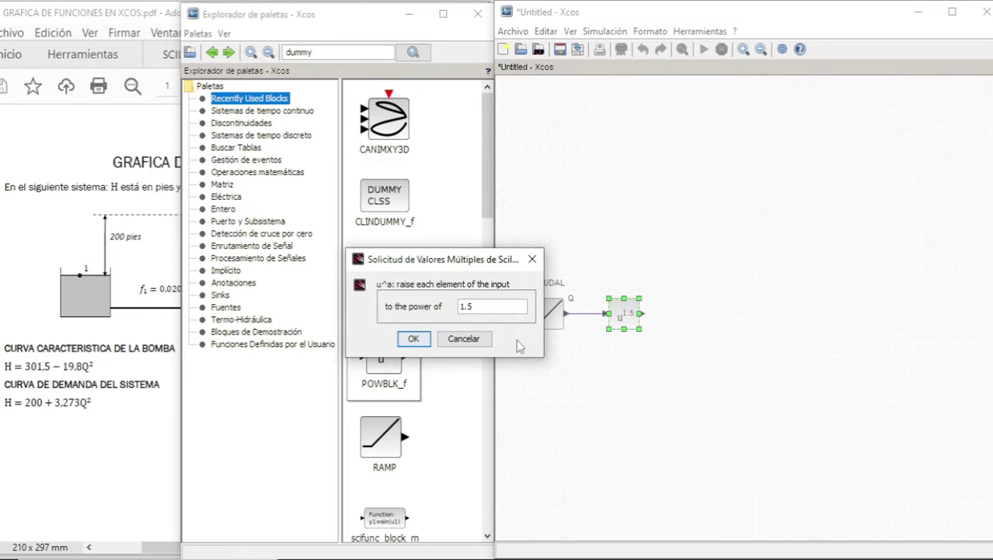
key("BackSpace")
key("BackSpace")
key("BackSpace")
type("2")
left_click(413, 340)
Copy the Q label to the power block's output and change its text to Q^2
left_click(575, 300)
left_click(578, 304)
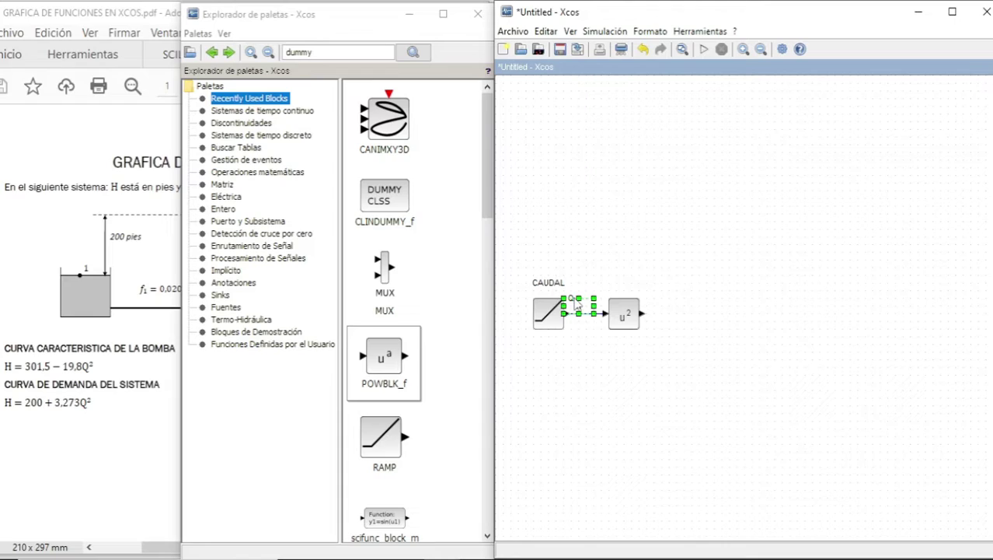
left_click_drag(655, 307, 661, 299)
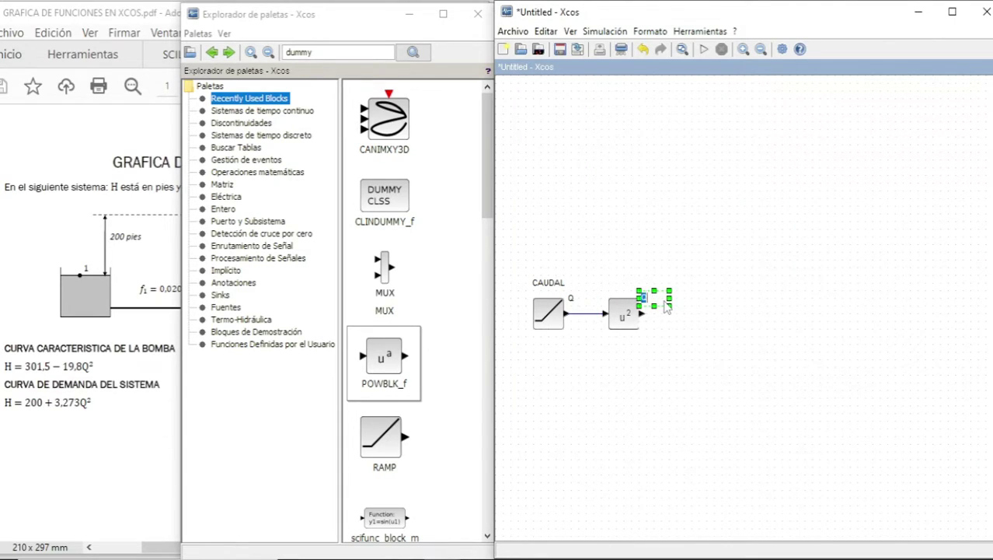
left_click(781, 309)
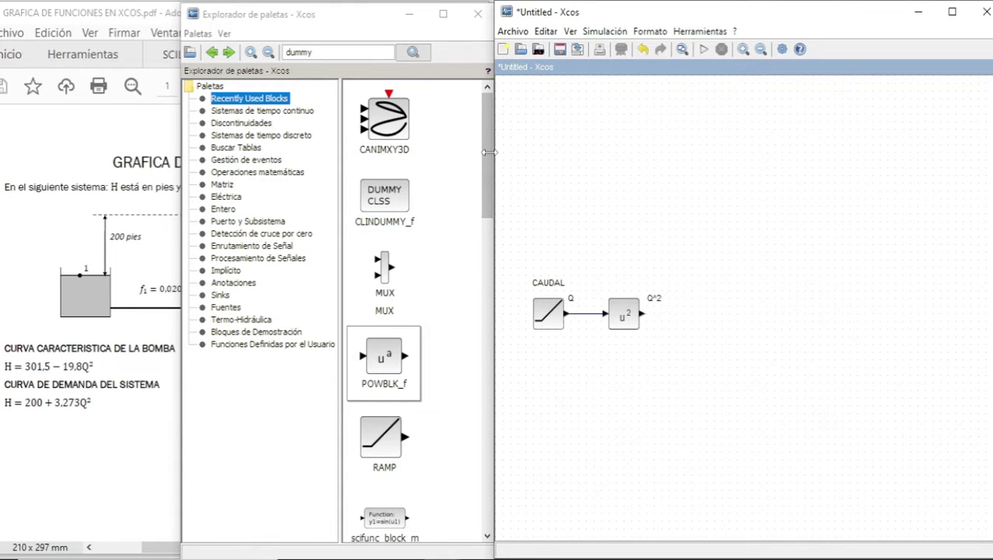
Add a GAIN_f block with a gain of 19.8 and connect the power block's output to it
left_click_drag(489, 153, 506, 361)
left_click_drag(384, 238, 715, 323)
double_click(714, 315)
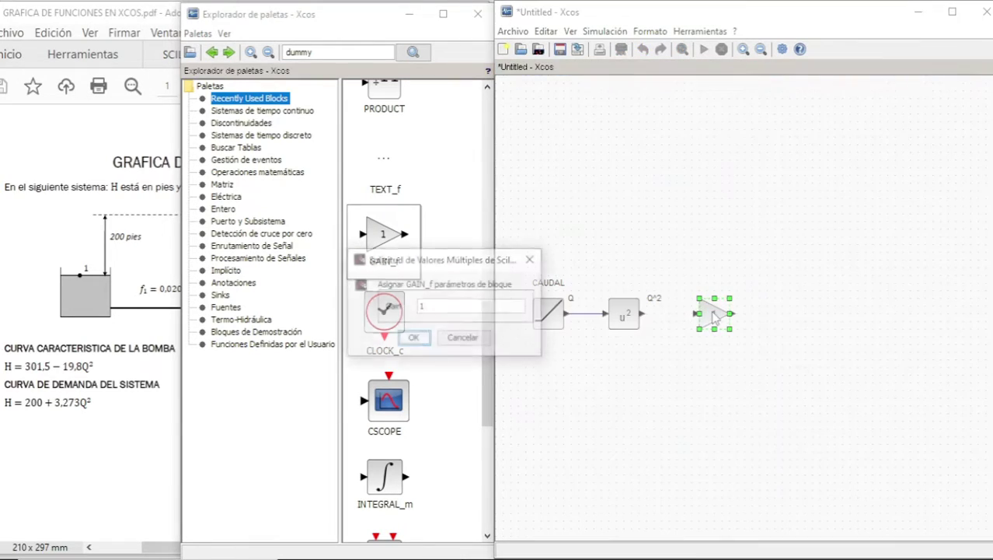
left_click(459, 307)
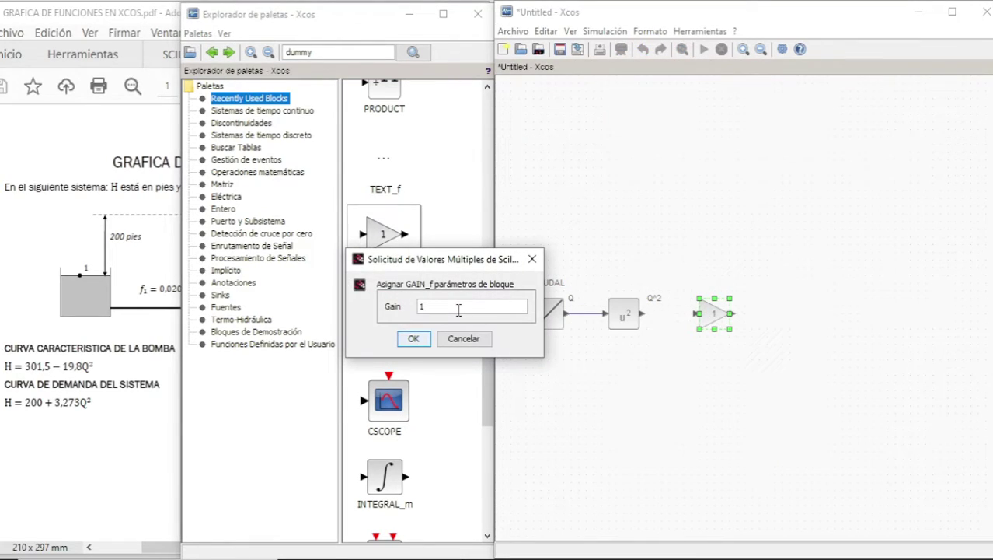
type("9.8")
key("Return")
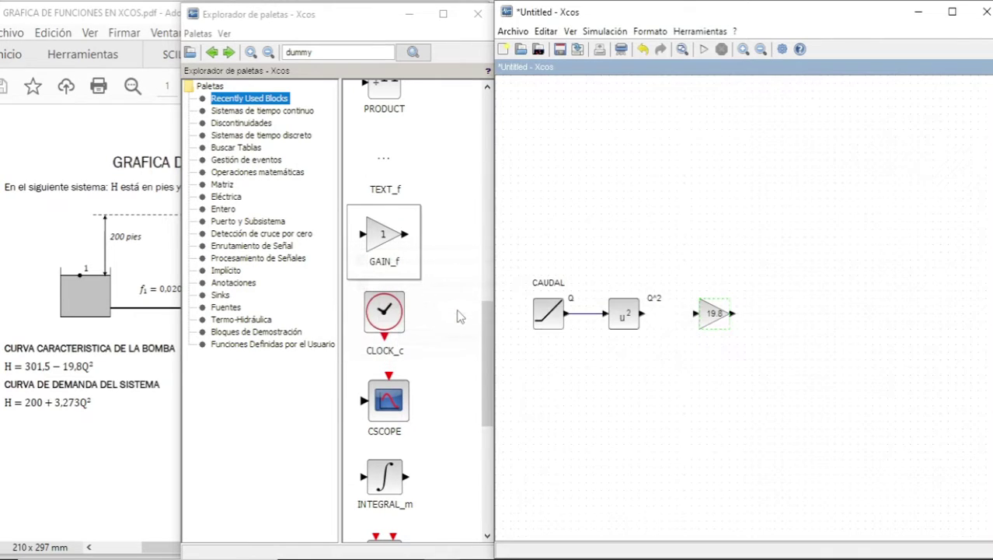
left_click_drag(644, 313, 695, 313)
Copy the Q^2 label to the gain block's output and change its text to 19.8*Q^2
left_click(658, 300)
key("ctrl+c")
key("ctrl+v")
double_click(744, 298)
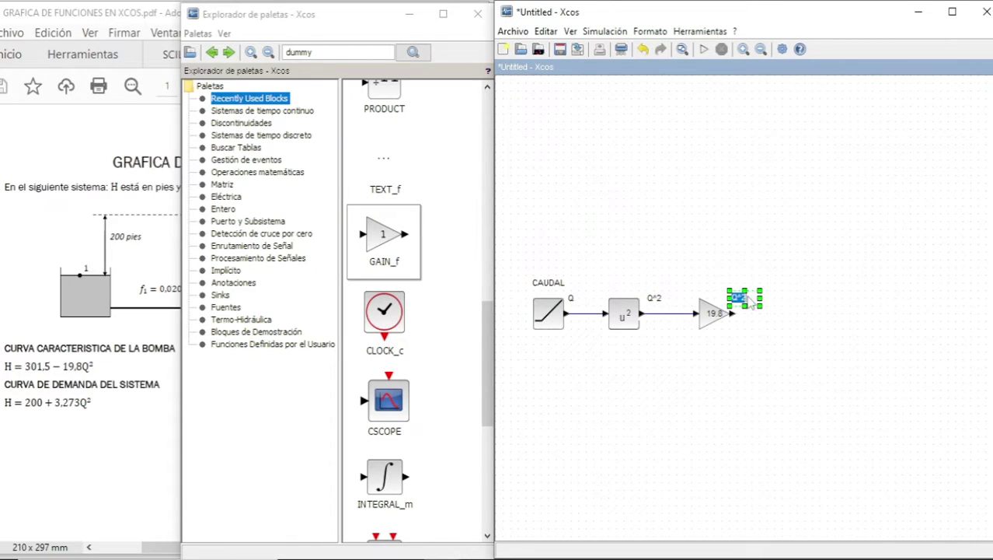
left_click(747, 295)
left_click(824, 343)
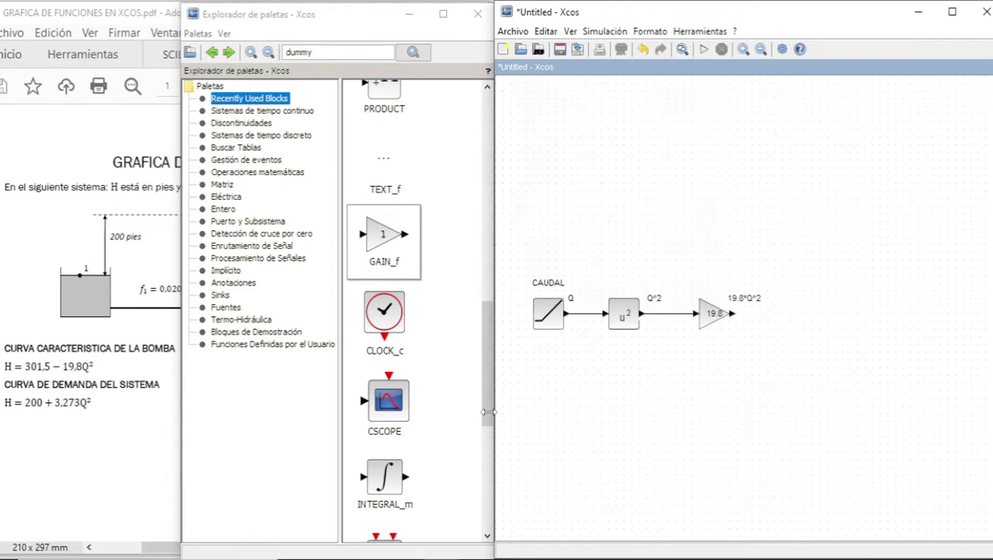
Place a CONST_m block above the gain block and set its value to 301.5
left_click_drag(483, 393, 493, 507)
left_click(385, 499)
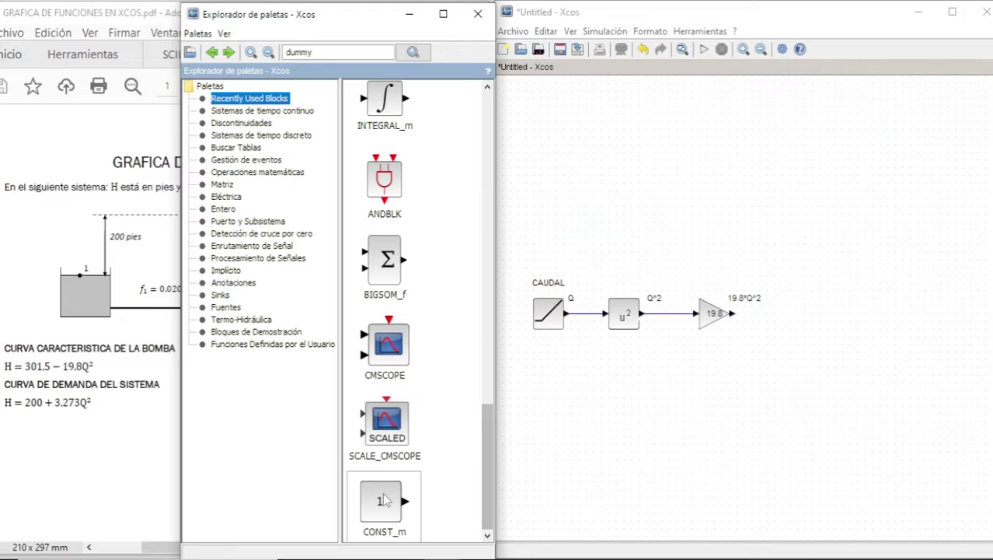
left_click_drag(384, 500, 718, 251)
double_click(713, 250)
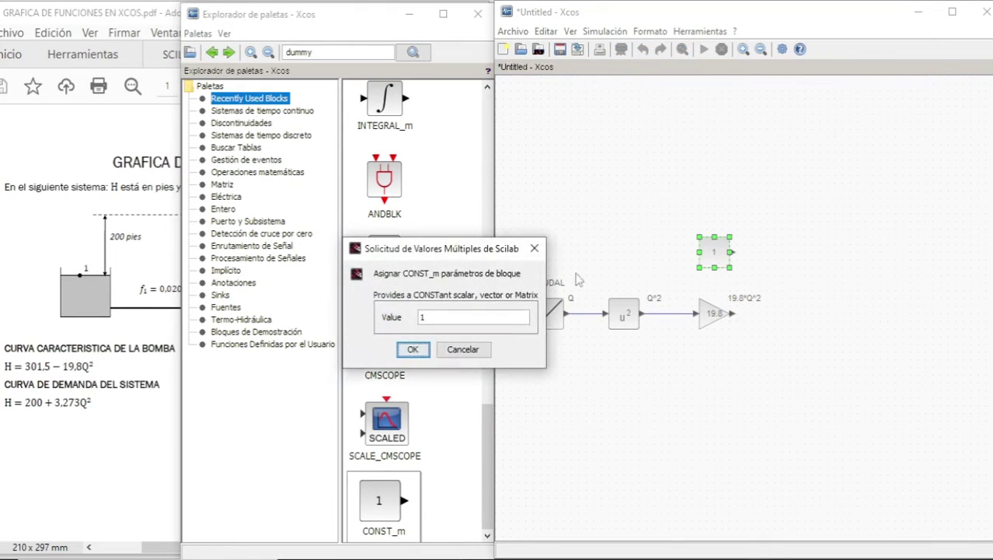
left_click(430, 317)
type("301.5")
left_click(413, 349)
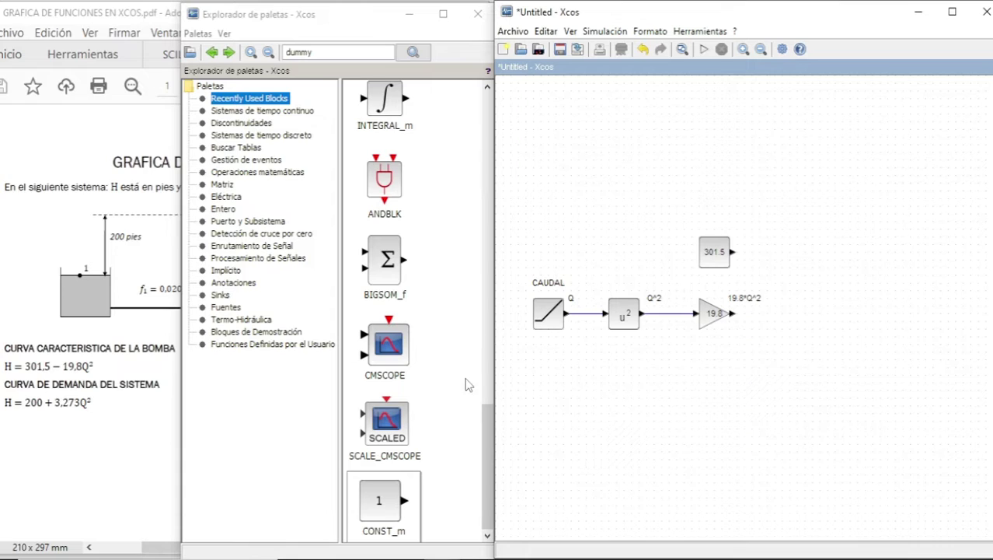
Add a BIGSOM_f summing block and connect the constant to its upper input and the gain to its lower input
left_click_drag(488, 426, 501, 466)
left_click_drag(388, 264, 813, 273)
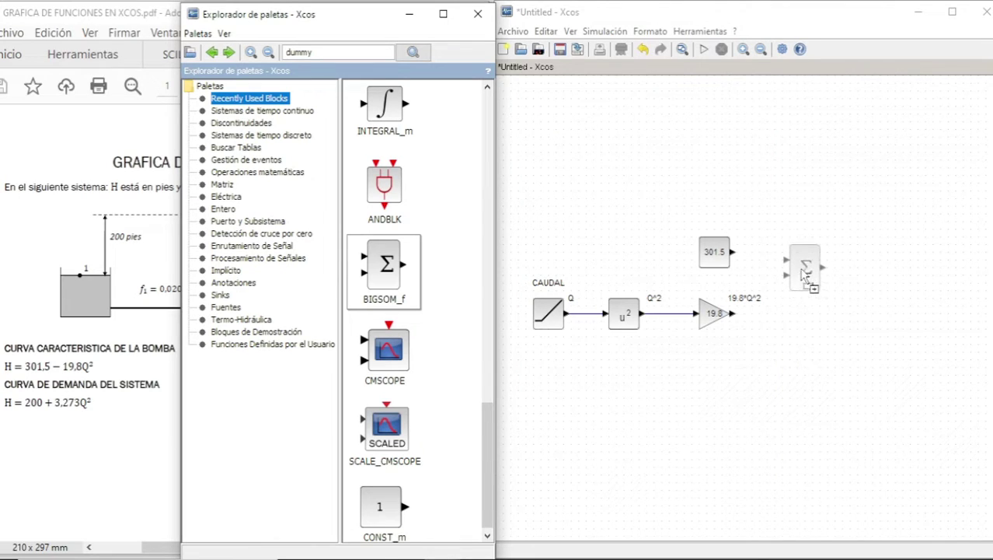
left_click_drag(733, 255, 785, 259)
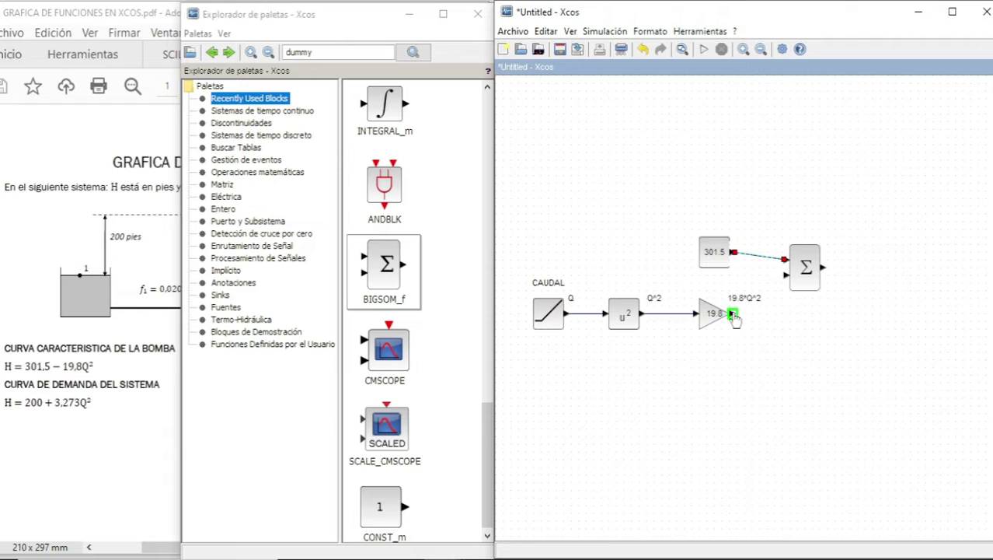
left_click_drag(733, 314, 785, 276)
Set the summing block's input links to Horizontal style and shift the 19.8*Q^2 label left, clear of the link
right_click(769, 258)
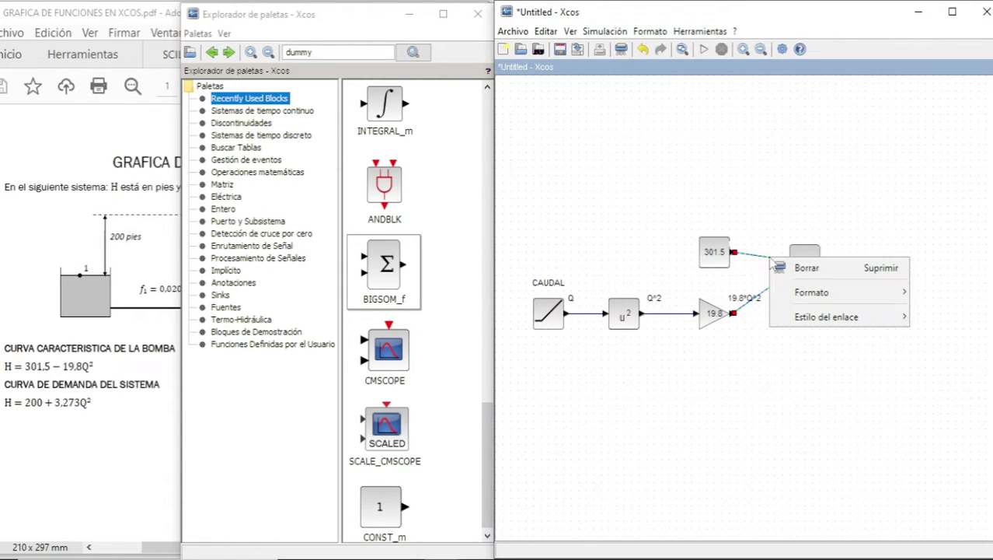
mouse_move(812, 323)
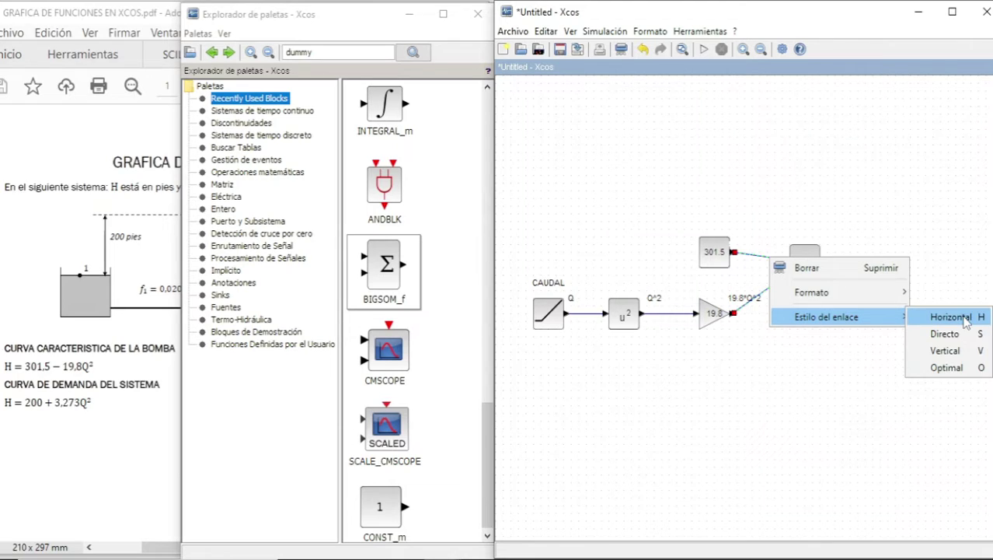
left_click(959, 317)
left_click(742, 301)
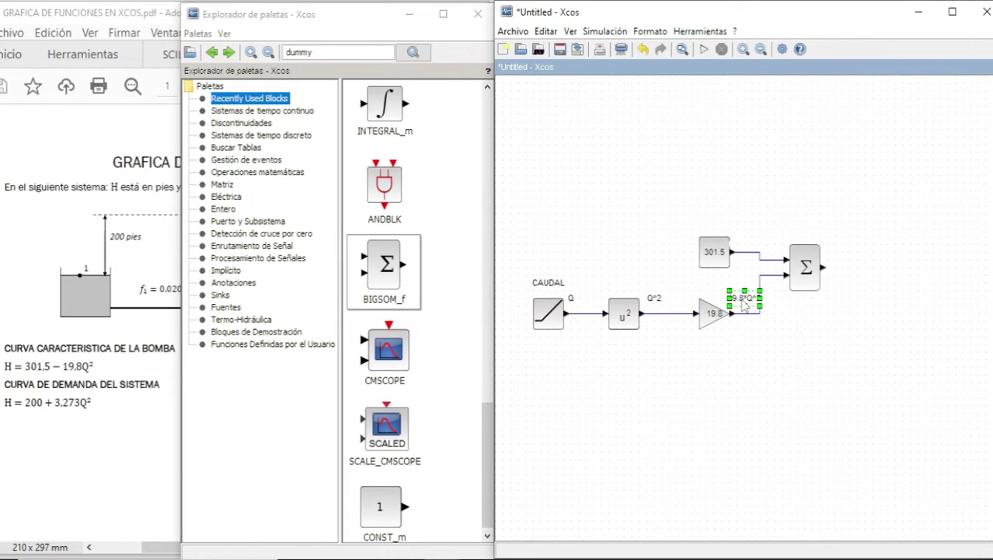
left_click(770, 356)
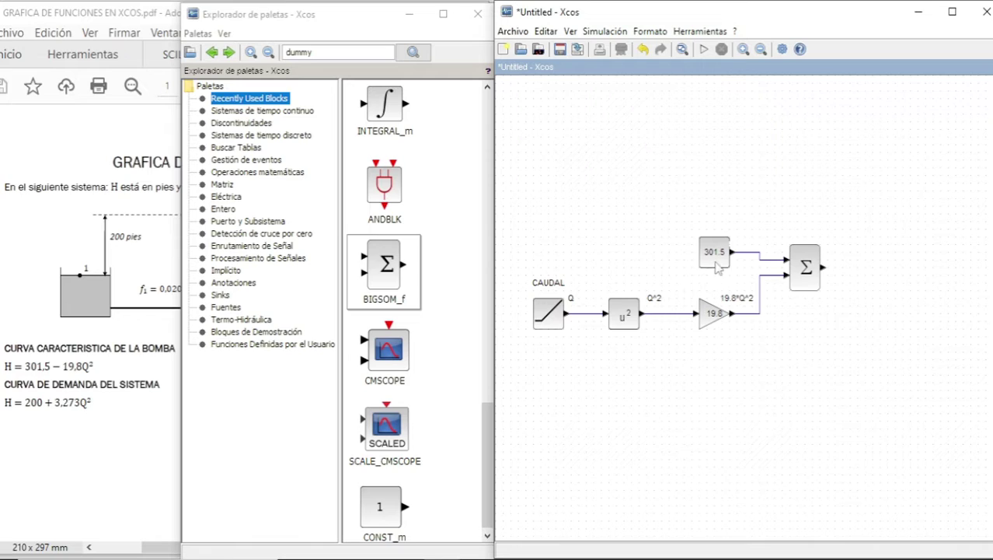
Set the summing block's input signs to [1;-1] so the gain branch is subtracted
double_click(807, 266)
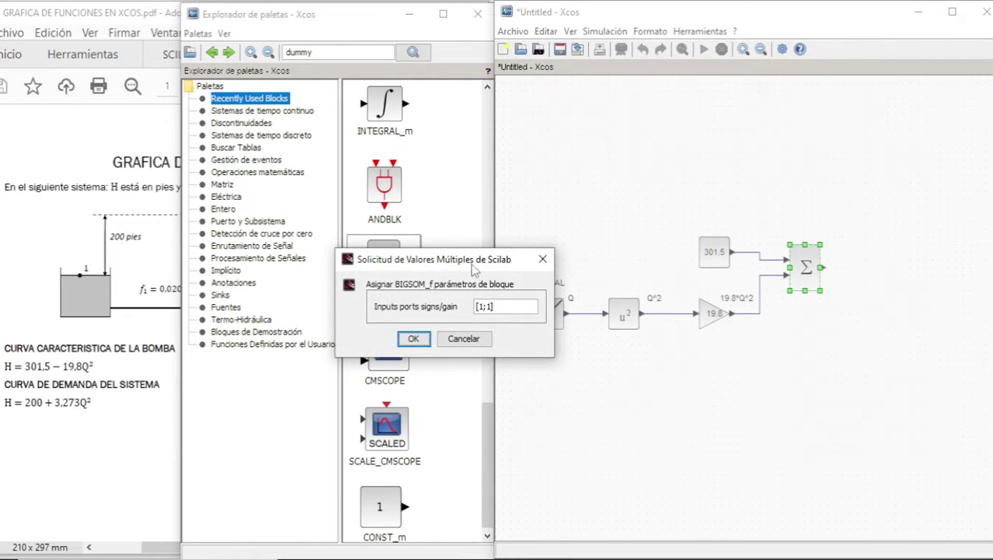
left_click_drag(474, 268, 668, 362)
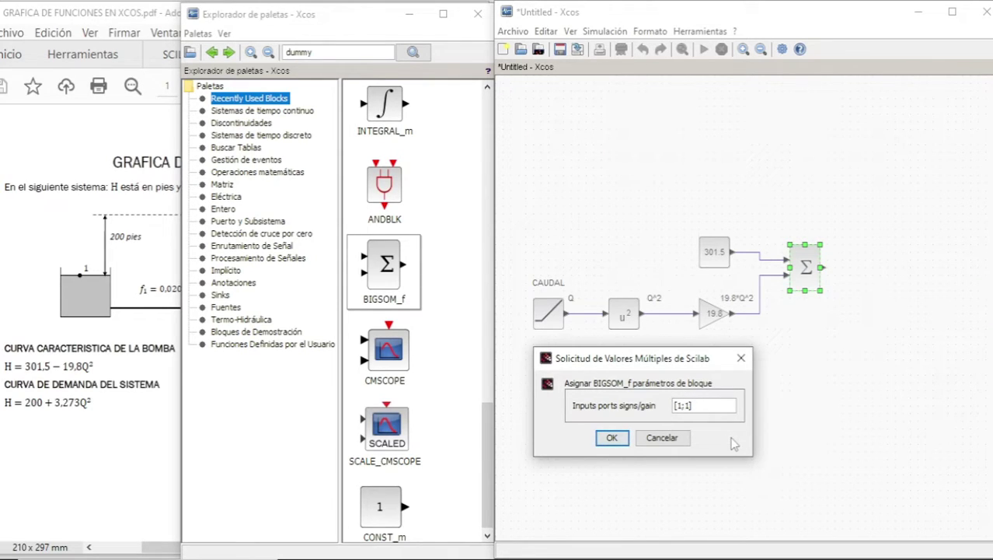
type("-")
left_click(613, 438)
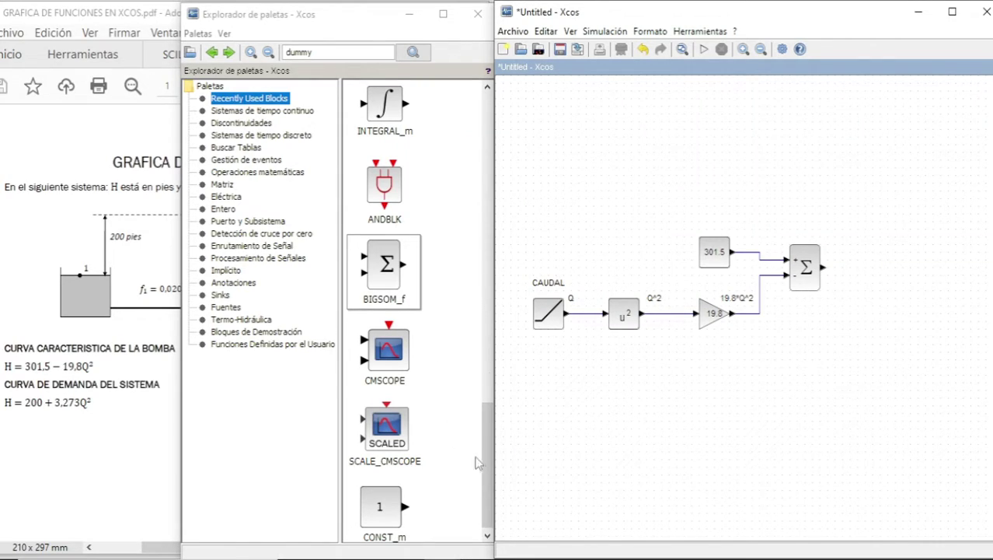
Add a TEXT_f annotation above the block chain reading CURVA CARACTERISTICA DE LA BOMBA
left_click_drag(484, 459, 491, 303)
left_click_drag(393, 362, 617, 208)
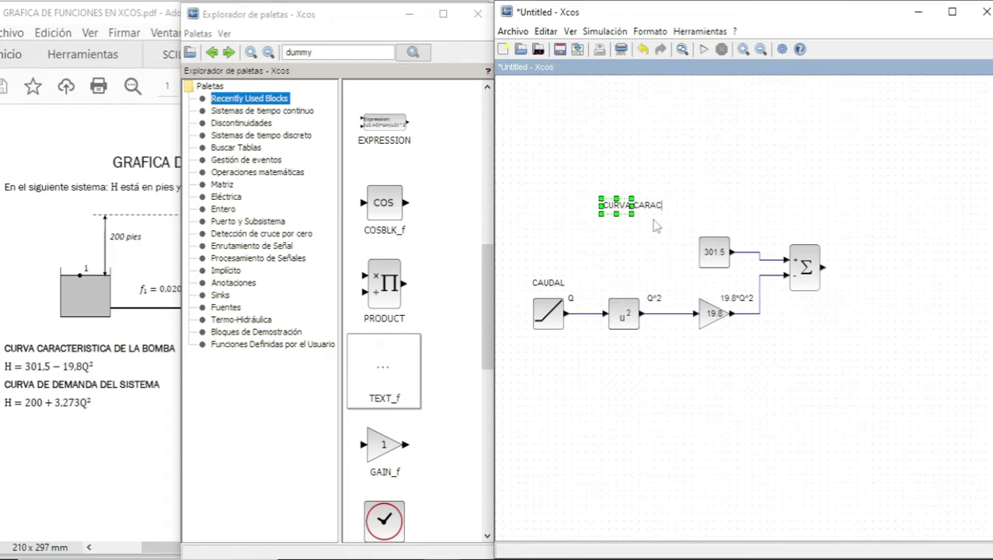
type("TERISTICA DE LA")
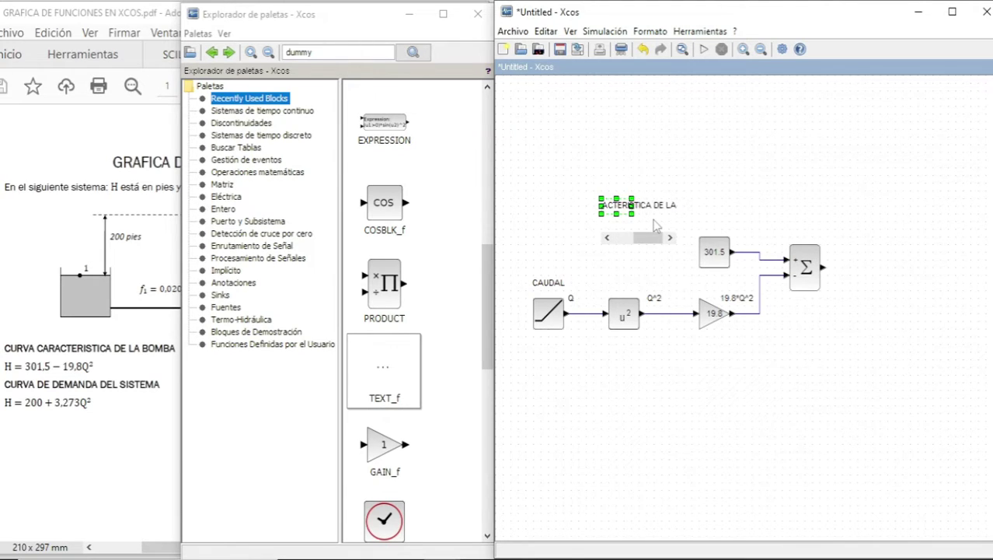
type(" BOMAB")
key("BackSpace")
key("BackSpace")
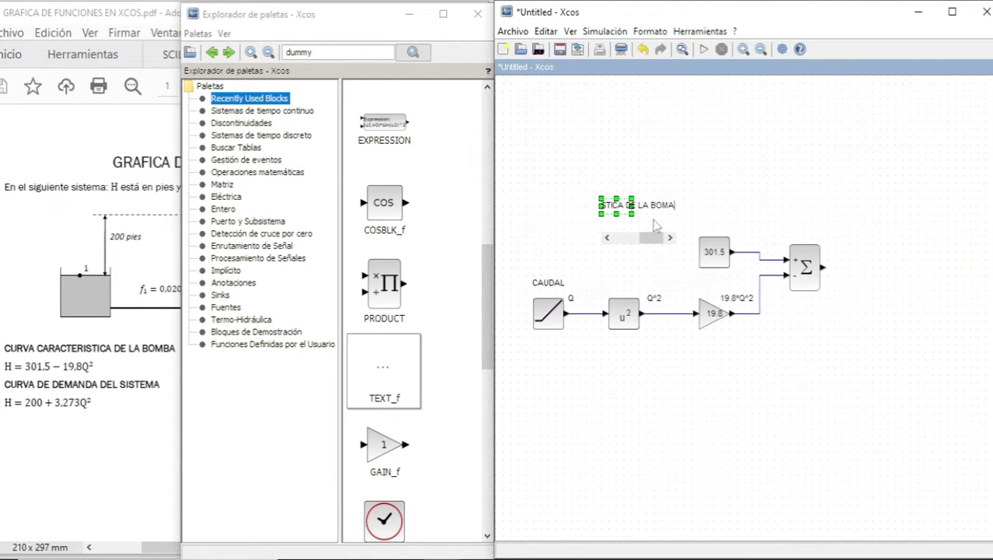
type("BA")
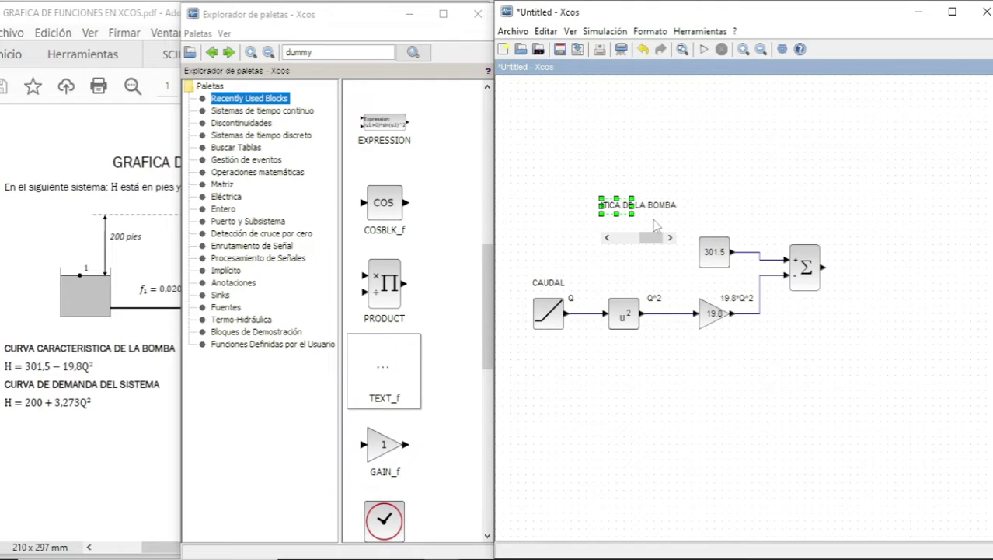
Finish the CURVA CARACTERISTICA DE LA BOMBA title and position it just above the 301.5 constant block
left_click(716, 230)
left_click_drag(660, 210, 719, 220)
left_click(751, 177)
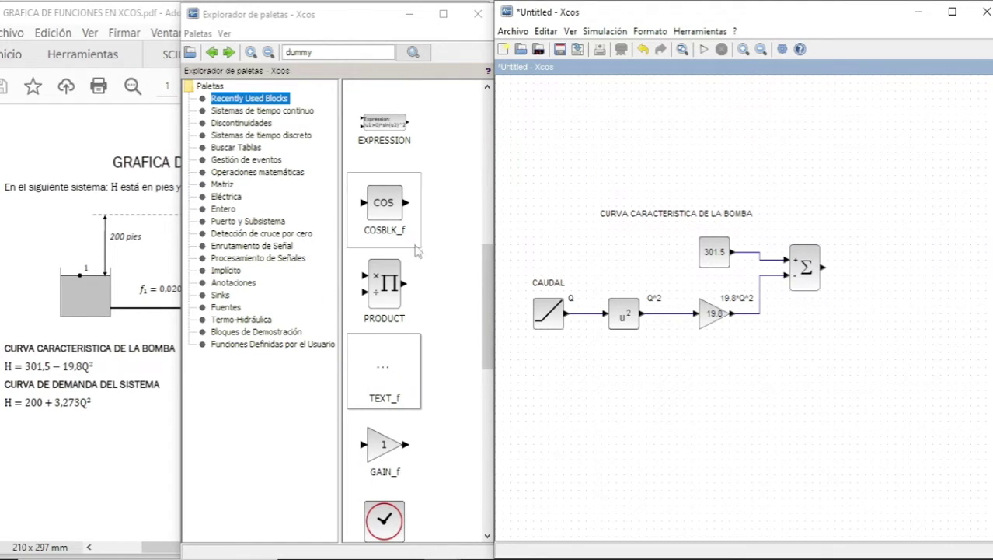
Add a second GAIN_f block below the 19.8 gain and set its gain to 3.273
left_click_drag(374, 449, 718, 404)
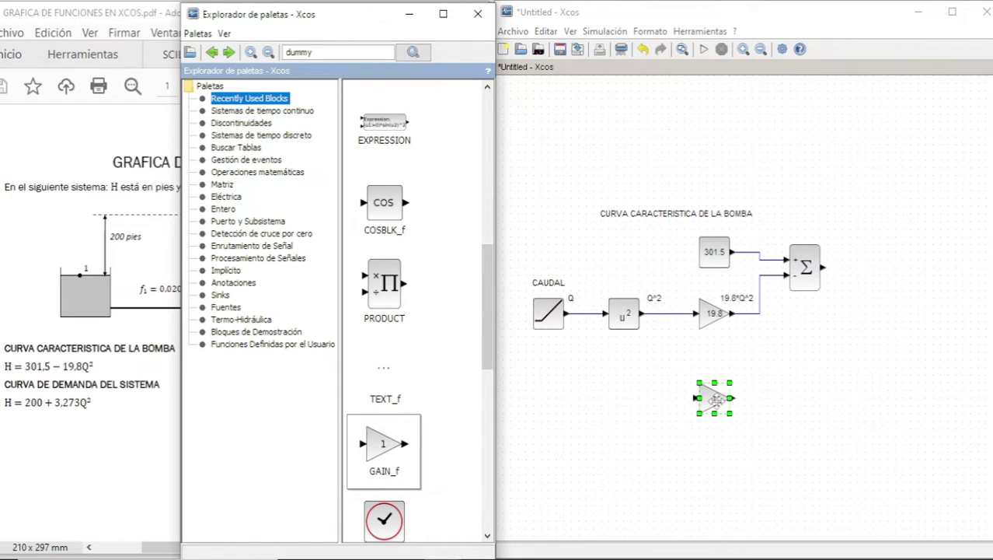
double_click(713, 398)
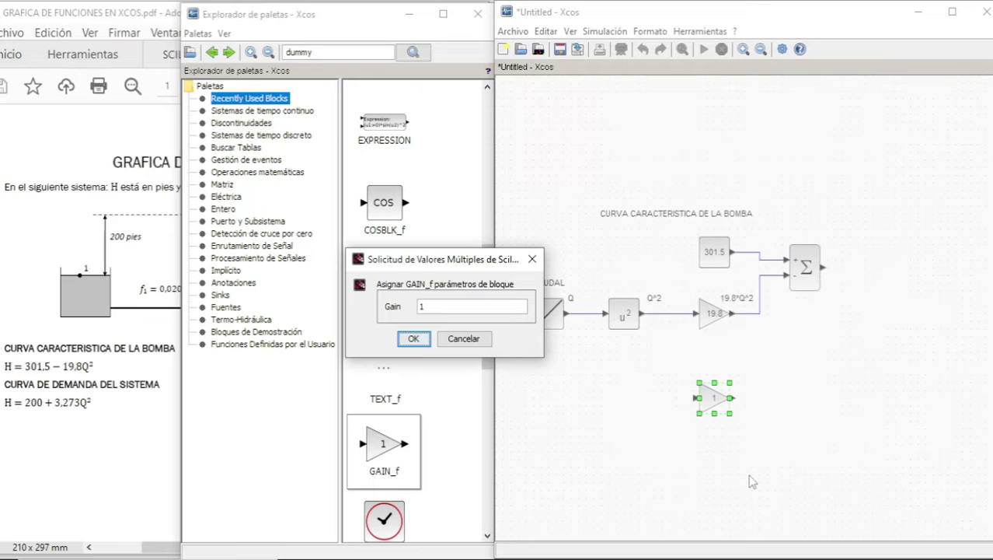
left_click(451, 306)
type("3.273")
left_click(415, 338)
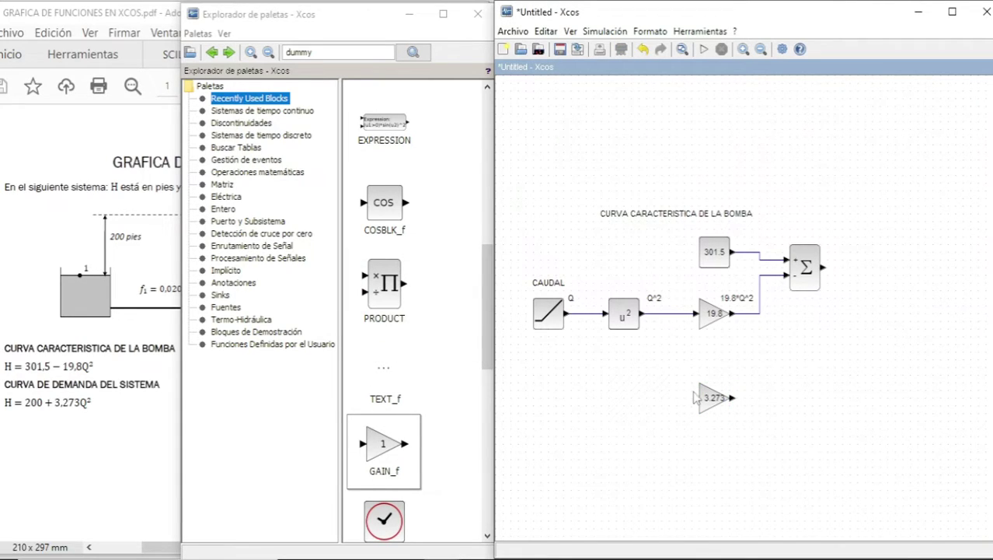
Connect the 3.273 gain's input to the Q^2 link and set this branch link to Horizontal style
left_click_drag(696, 397, 670, 315)
right_click(676, 341)
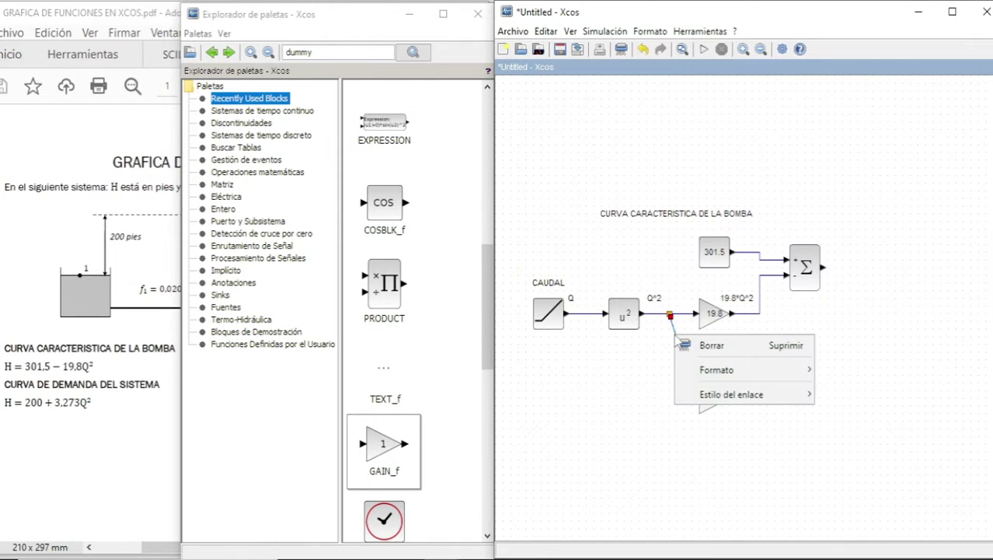
mouse_move(711, 396)
left_click(833, 395)
left_click(781, 420)
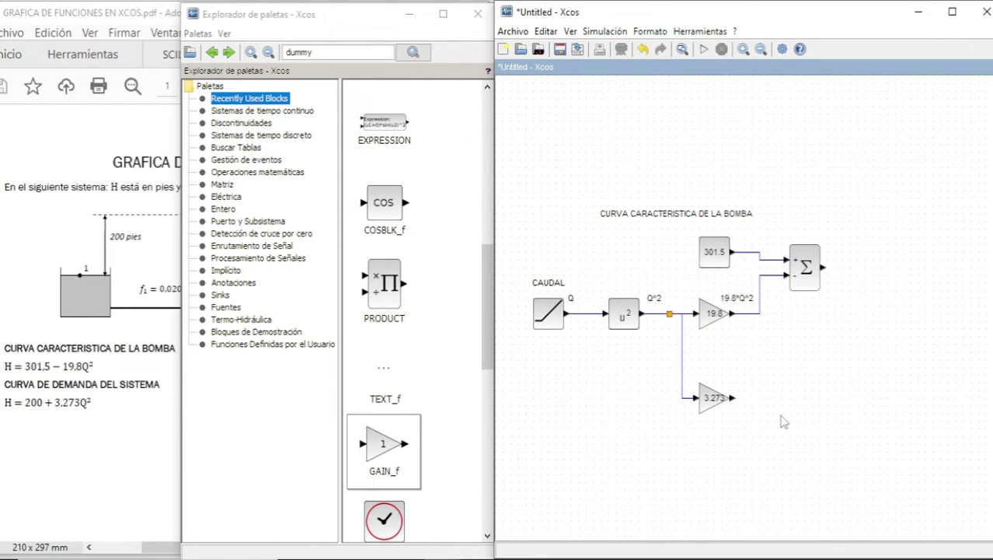
Copy the 19.8*Q^2 label to above the 3.273 gain's output and change its text to 3.273*Q^2
left_click(736, 306)
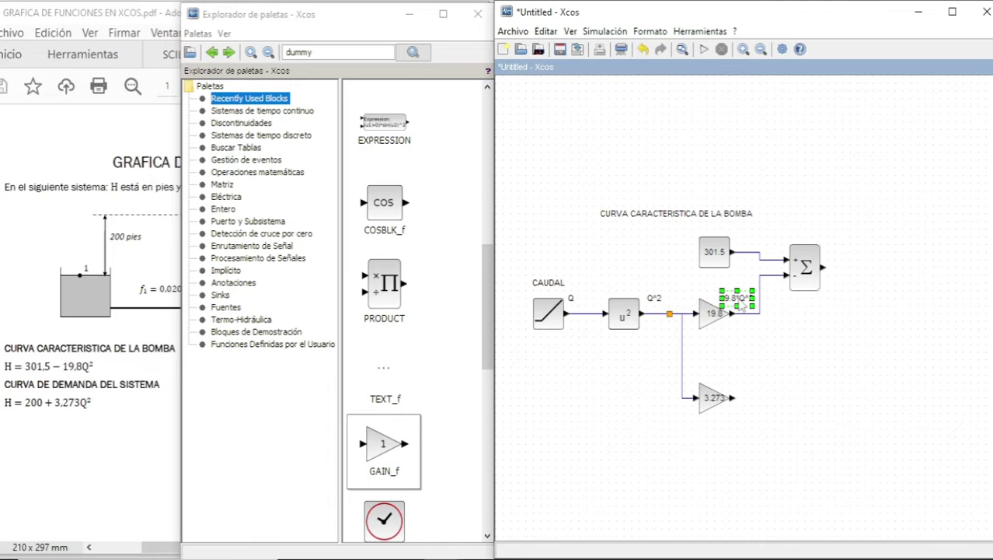
left_click_drag(743, 304, 751, 381)
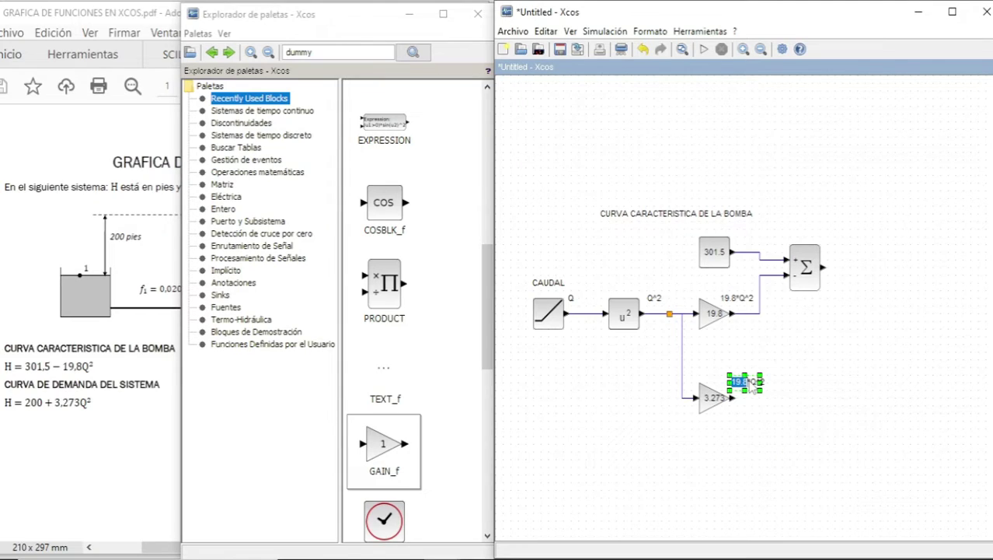
type("3")
left_click(824, 394)
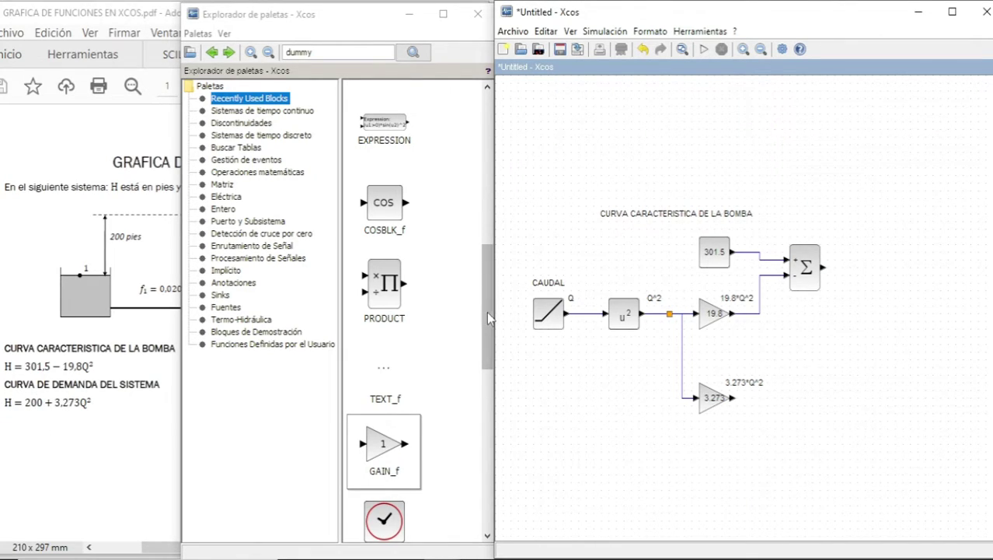
Add a CONST_m block below the 3.273 gain and set its value to 200
left_click_drag(486, 311, 488, 478)
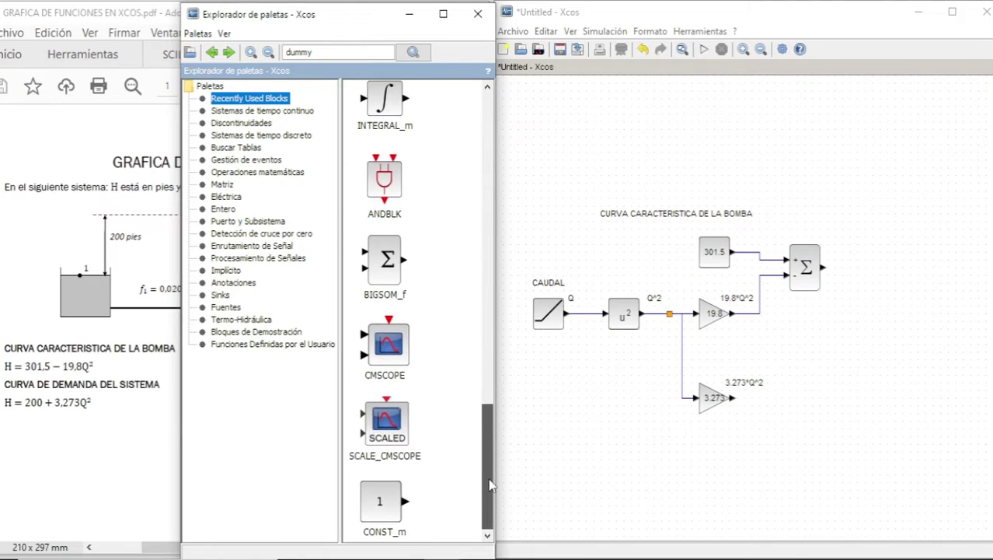
left_click_drag(379, 501, 712, 454)
double_click(712, 453)
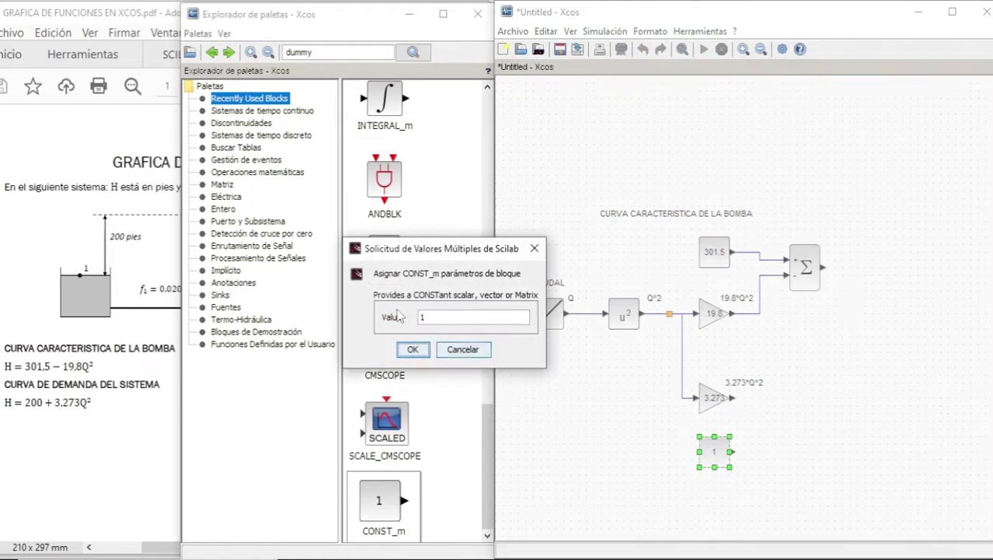
type("200")
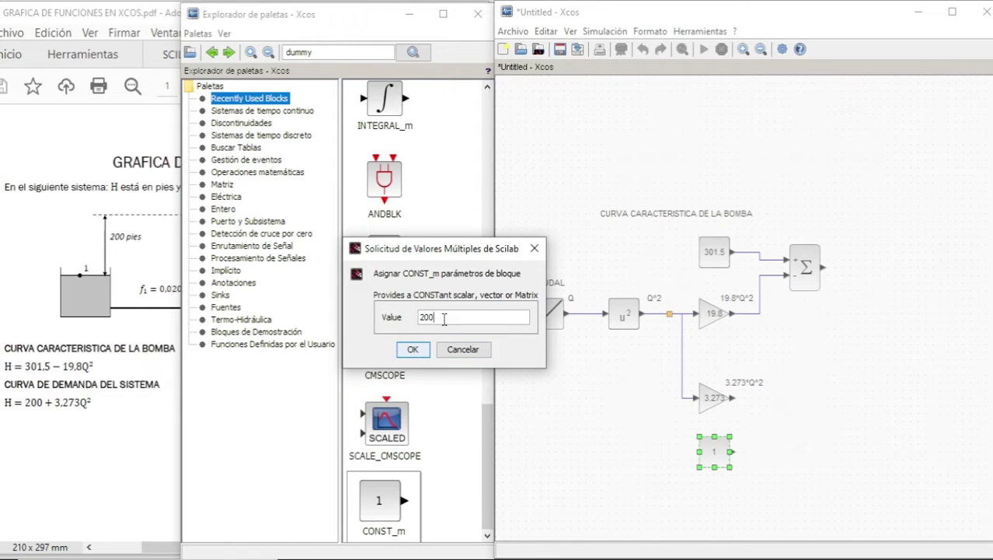
key("Return")
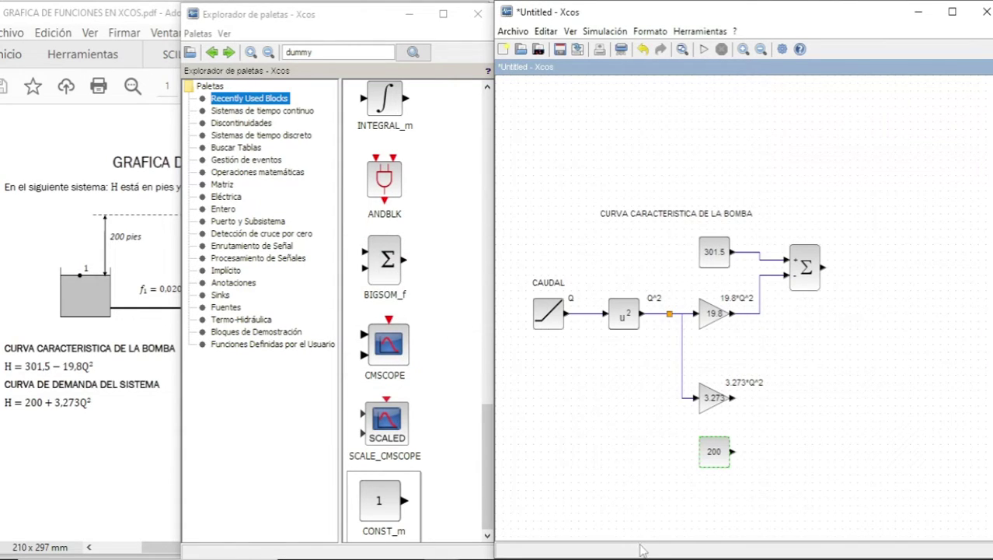
left_click(618, 453)
Add a second BIGSOM_f block and connect the 3.273 gain to its upper input and the 200 constant to its lower input
left_click_drag(395, 261, 798, 421)
mouse_move(729, 400)
left_mouse_down()
mouse_move(742, 410)
mouse_move(792, 405)
left_mouse_up()
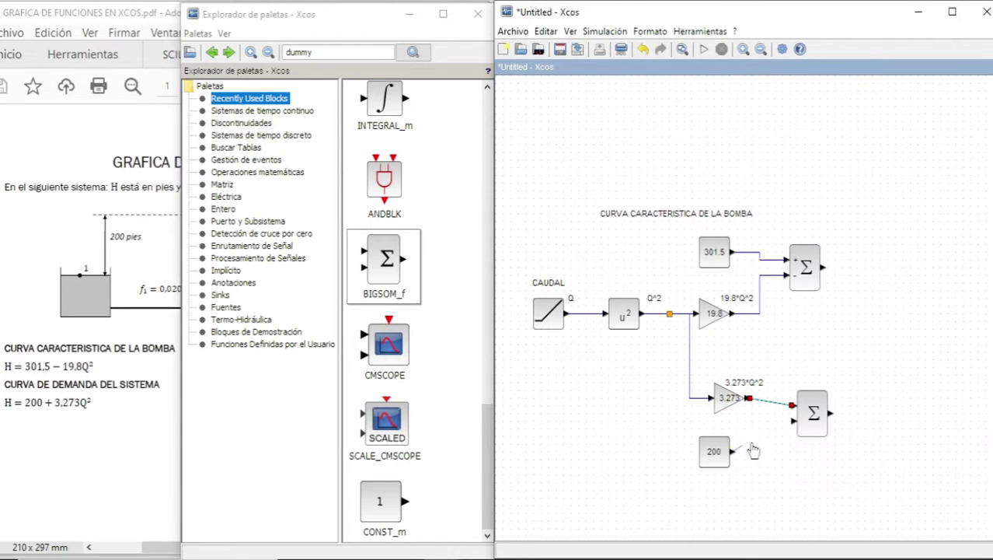
mouse_move(753, 450)
left_mouse_down()
mouse_move(796, 432)
mouse_move(795, 422)
left_mouse_up()
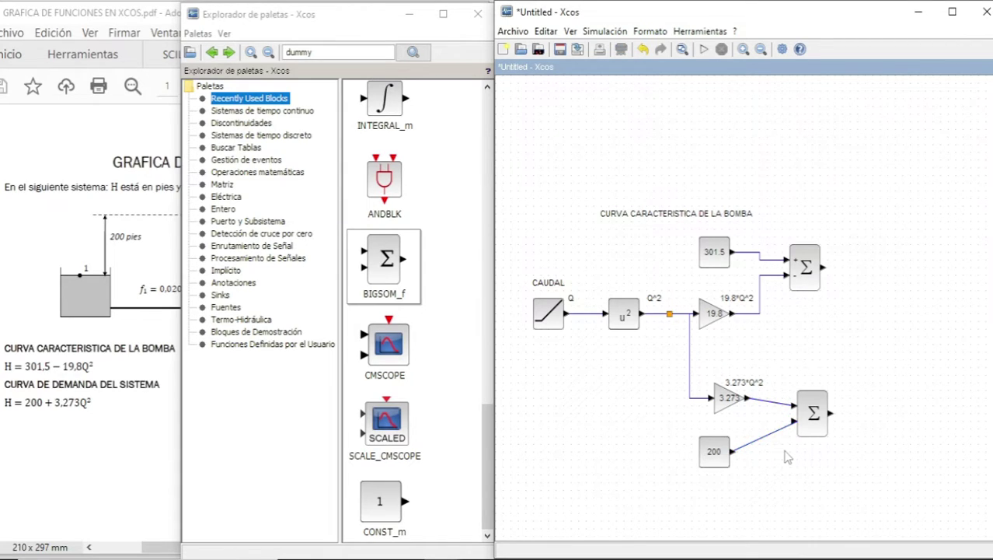
left_click(787, 455)
left_click(772, 440)
key("Delete")
left_click_drag(732, 452, 789, 418)
Set both input links of the lower summing block to Horizontal style and accept its input signs as [1;1]
left_click(775, 412)
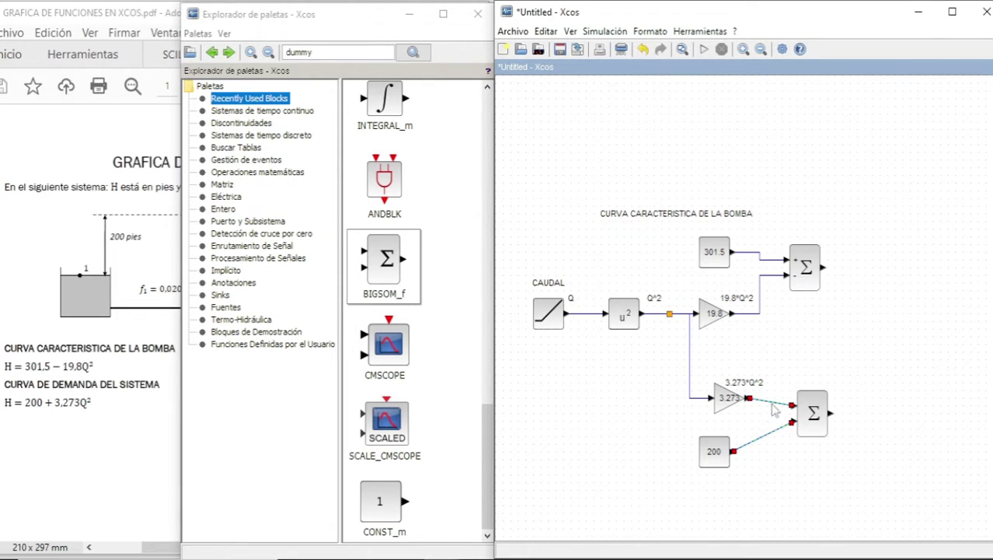
right_click(772, 406)
mouse_move(858, 469)
left_click(953, 464)
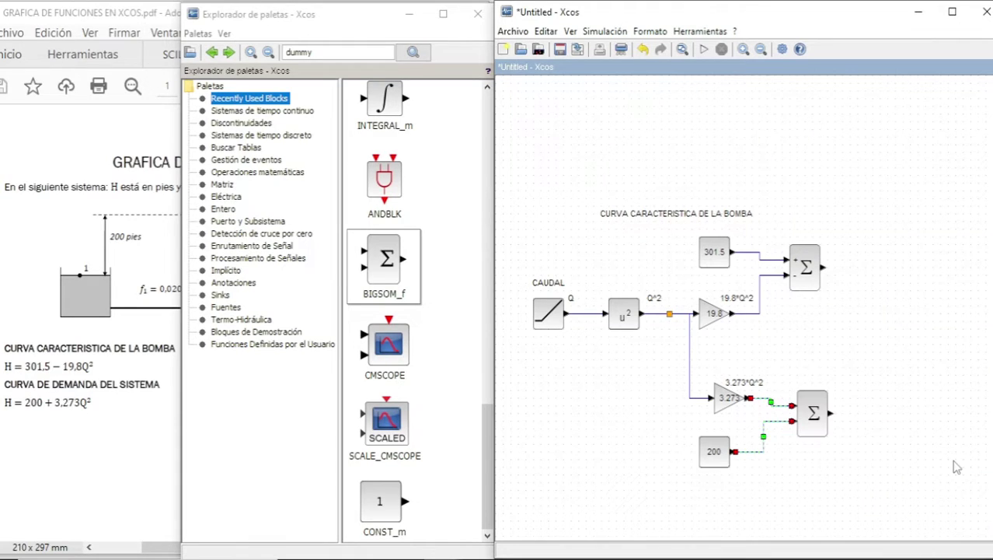
left_click(872, 434)
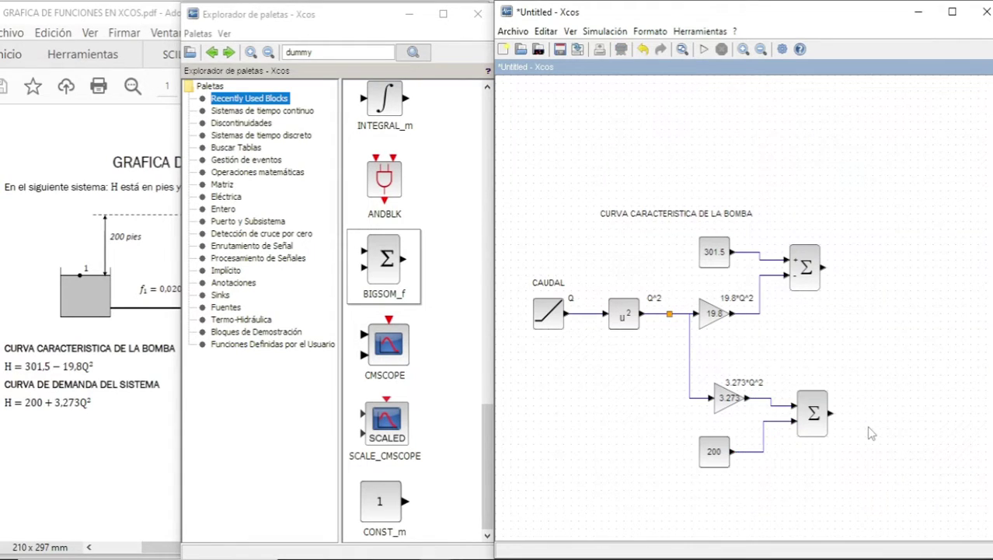
double_click(822, 428)
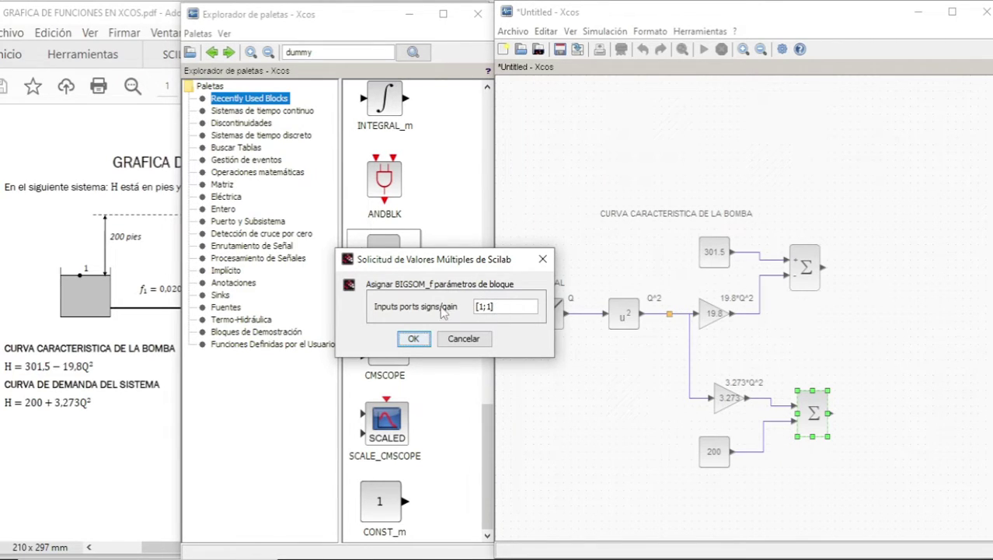
left_click(417, 345)
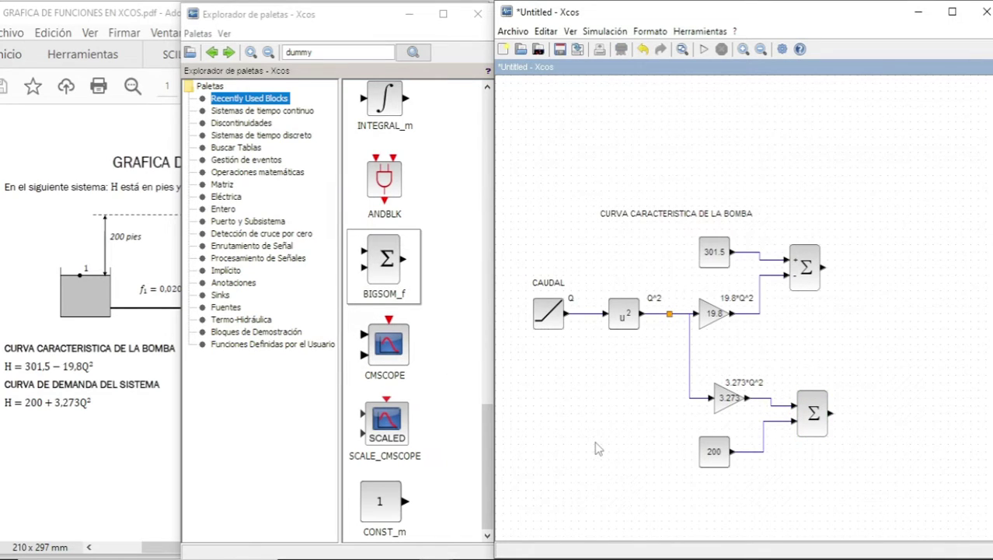
Duplicate the CURVA CARACTERISTICA DE LA BOMBA annotation and place the copy below the 200 constant
left_click(651, 216)
key("ctrl+c")
key("ctrl+v")
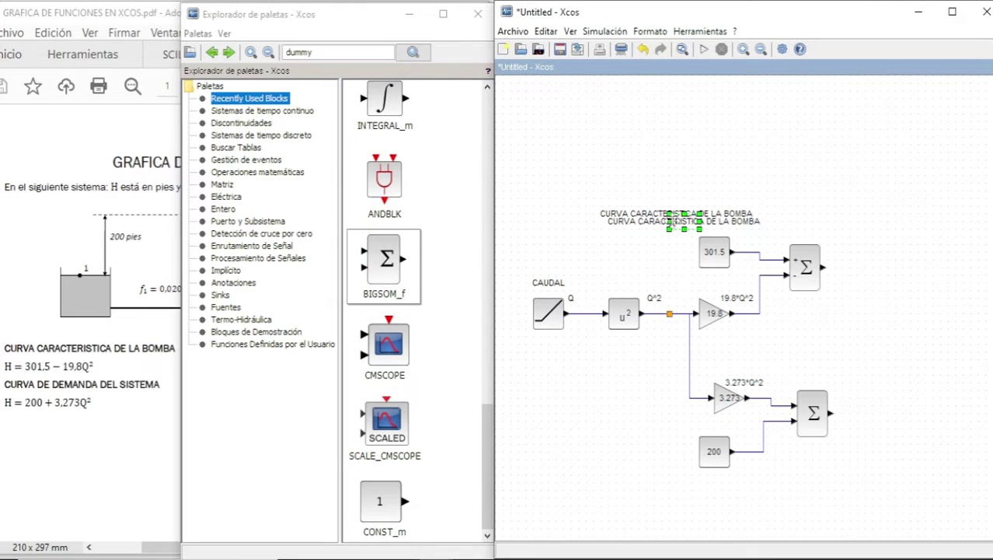
left_click_drag(671, 222, 710, 486)
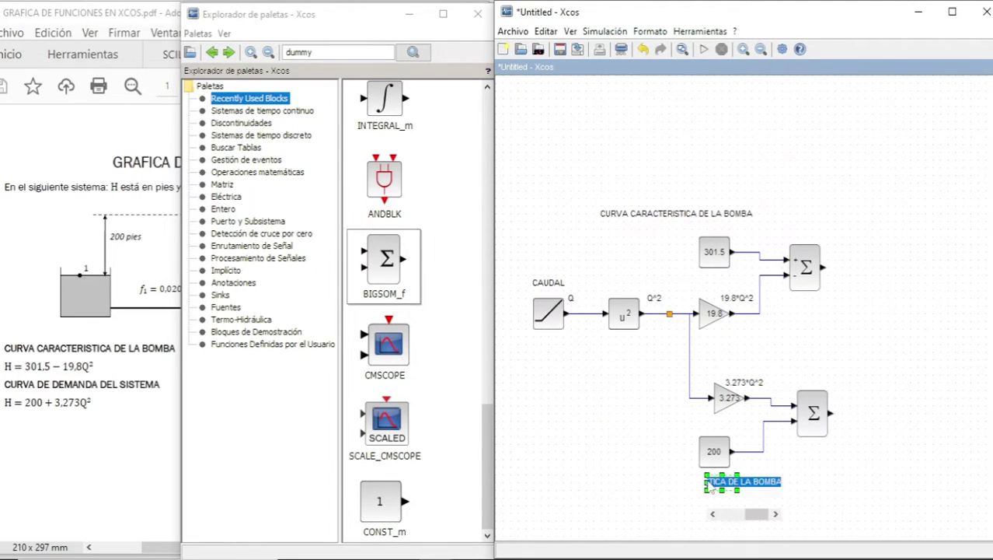
Change the copied annotation's text to CURVA DE DEMANDA DEL SISTEMA
key("Left")
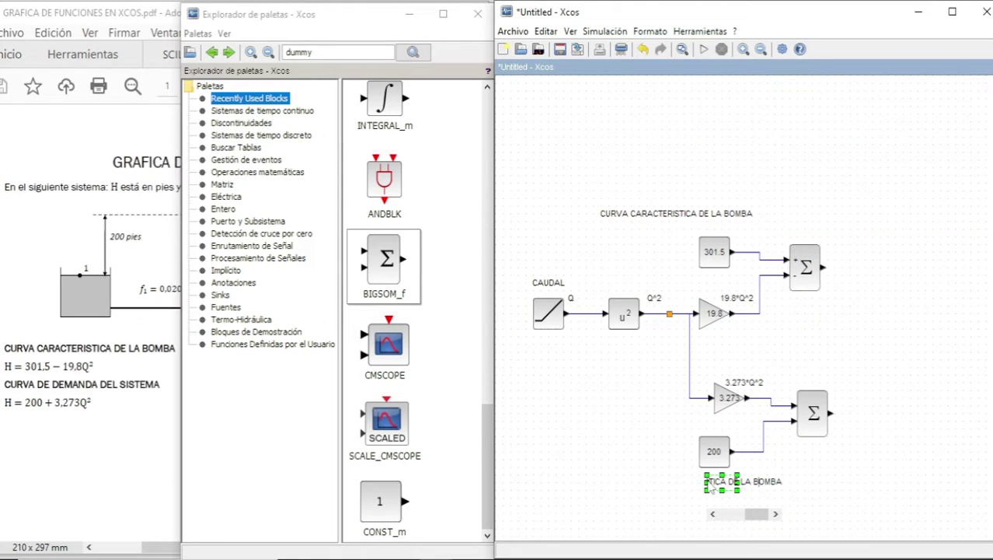
key("BackSpace")
key("BackSpace")
key("BackSpace")
key("BackSpace")
key("BackSpace")
key("BackSpace")
key("BackSpace")
key("BackSpace")
key("BackSpace")
key("BackSpace")
key("BackSpace")
key("BackSpace")
key("BackSpace")
key("BackSpace")
key("BackSpace")
key("BackSpace")
key("BackSpace")
key("BackSpace")
key("BackSpace")
key("BackSpace")
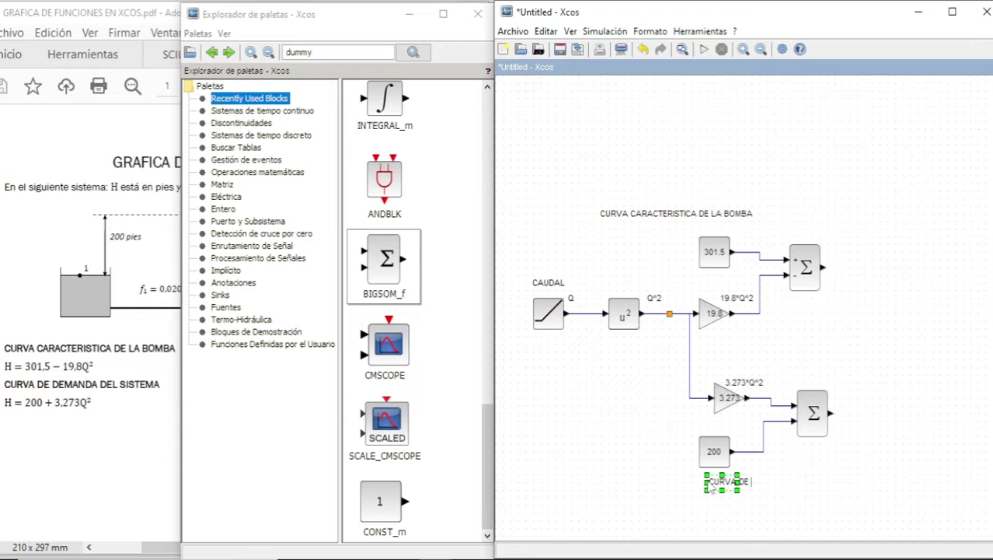
type("DE DEMANDA DE")
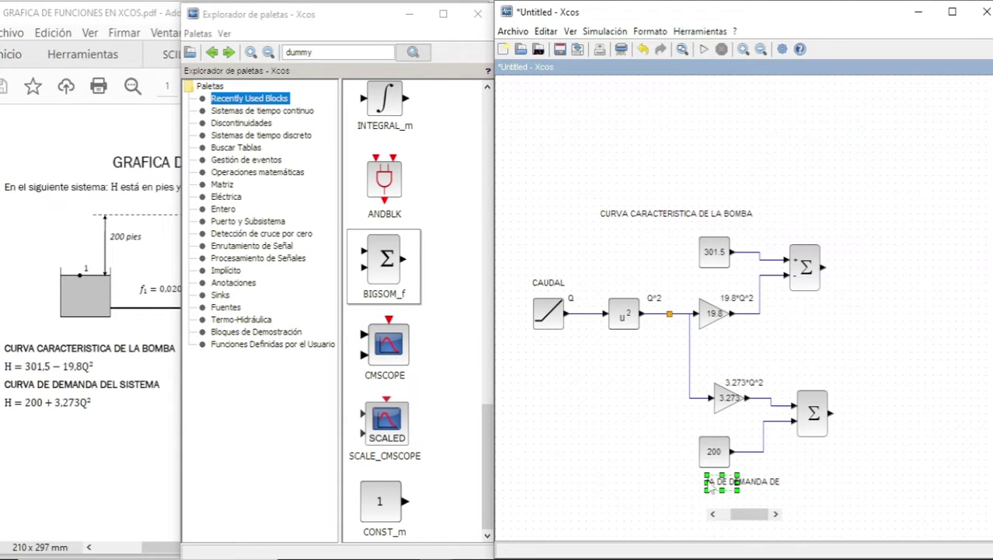
type("L SISTEMA")
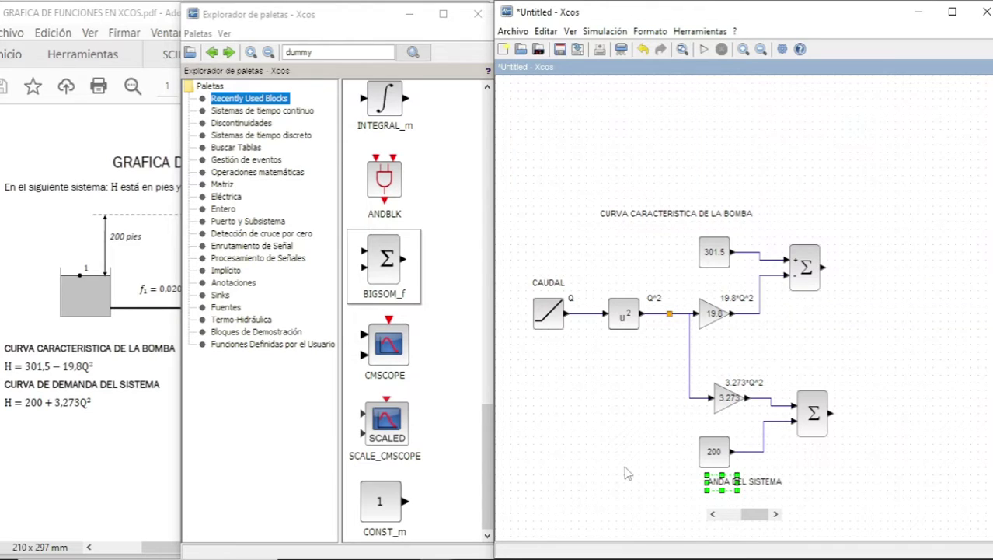
left_click(624, 465)
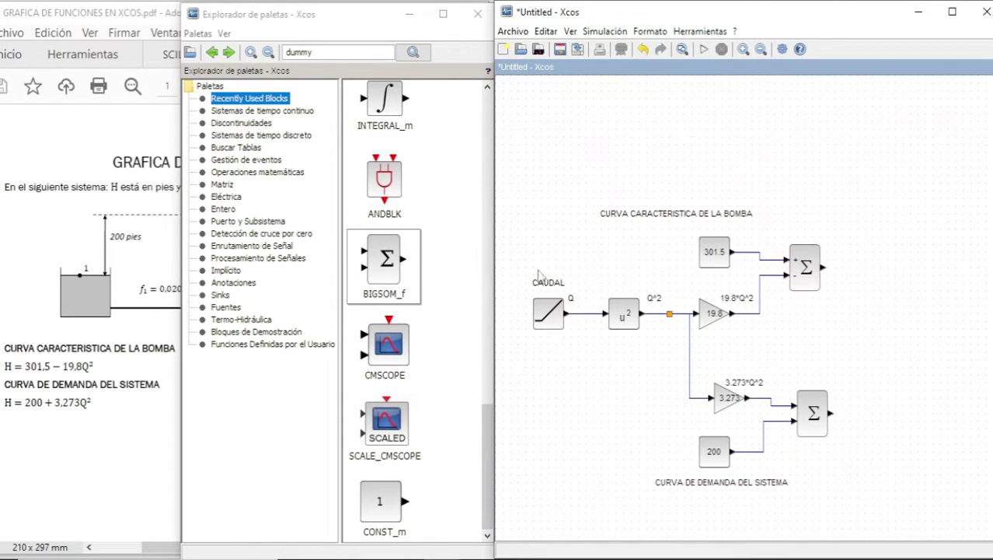
Edit the slope (Pendiente) of the CAUDAL ramp block and apply its parameters
left_click(554, 321)
left_click(558, 335)
left_click(549, 326)
double_click(548, 325)
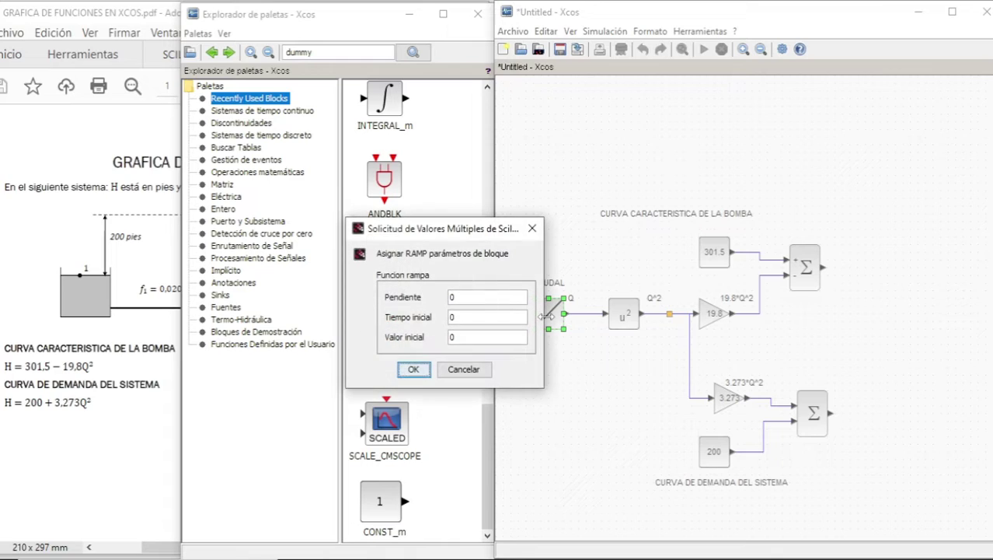
left_click(475, 299)
key("BackSpace")
left_click(461, 317)
left_click(411, 369)
left_click(425, 371)
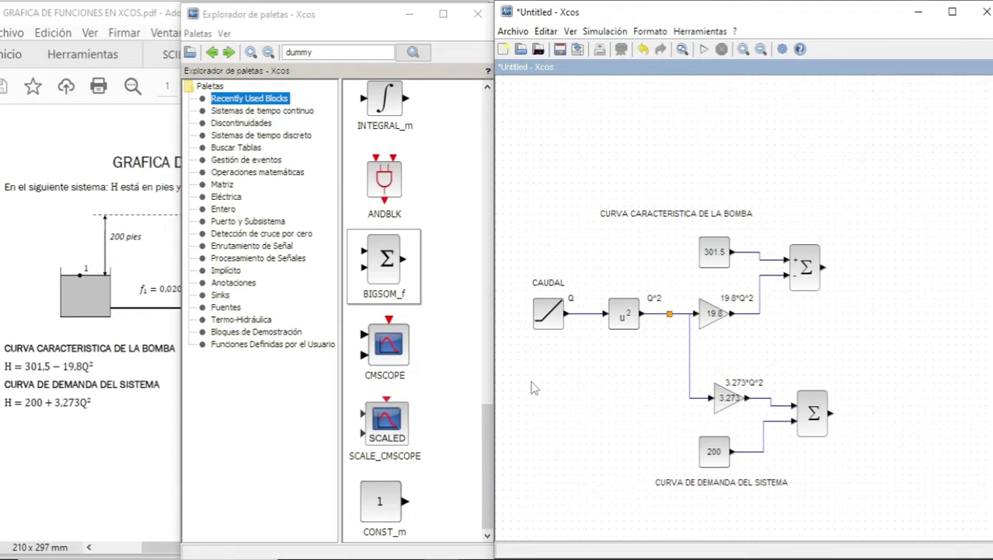
Add a two-input CMSCOPE block to the right of the two summing blocks, midway between them in height
left_click(393, 347)
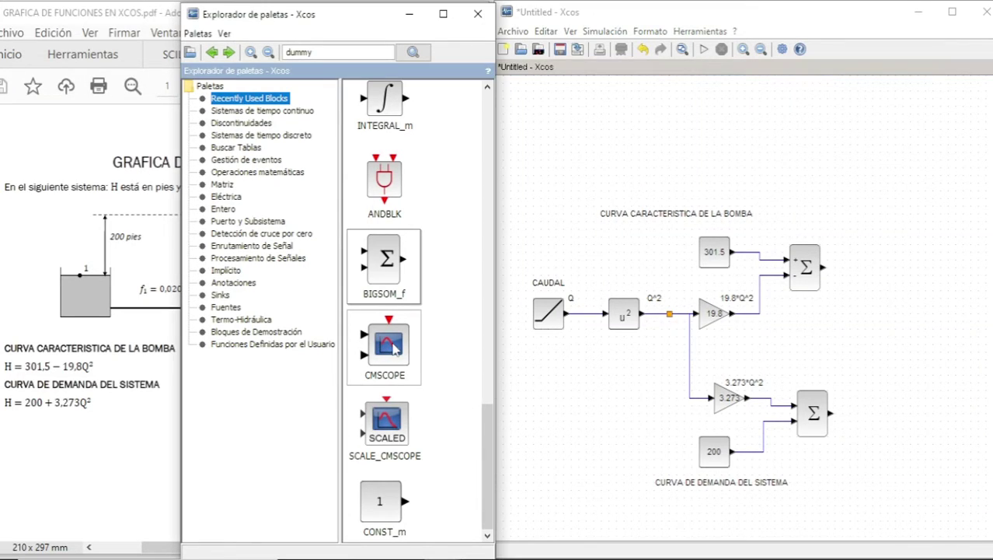
left_click_drag(393, 347, 937, 315)
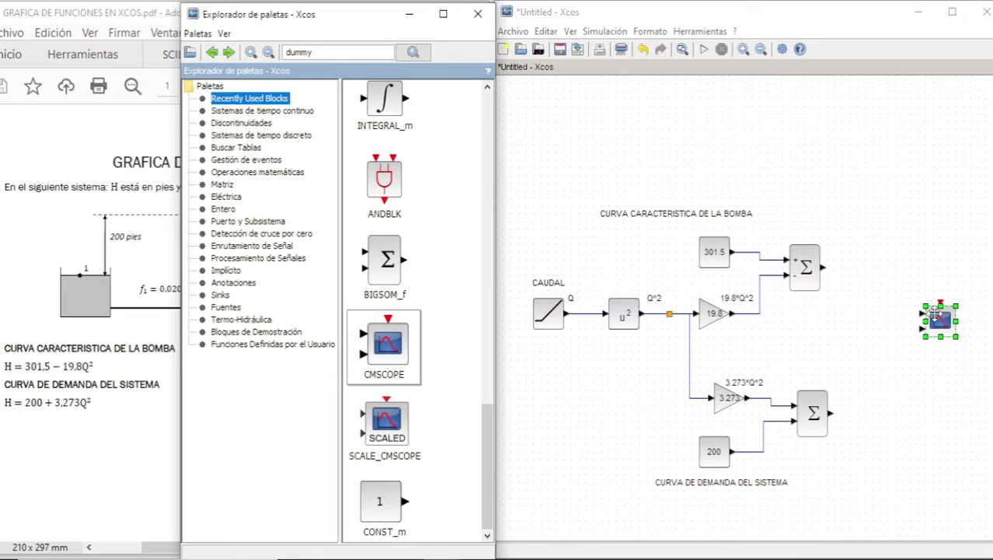
left_click(938, 411)
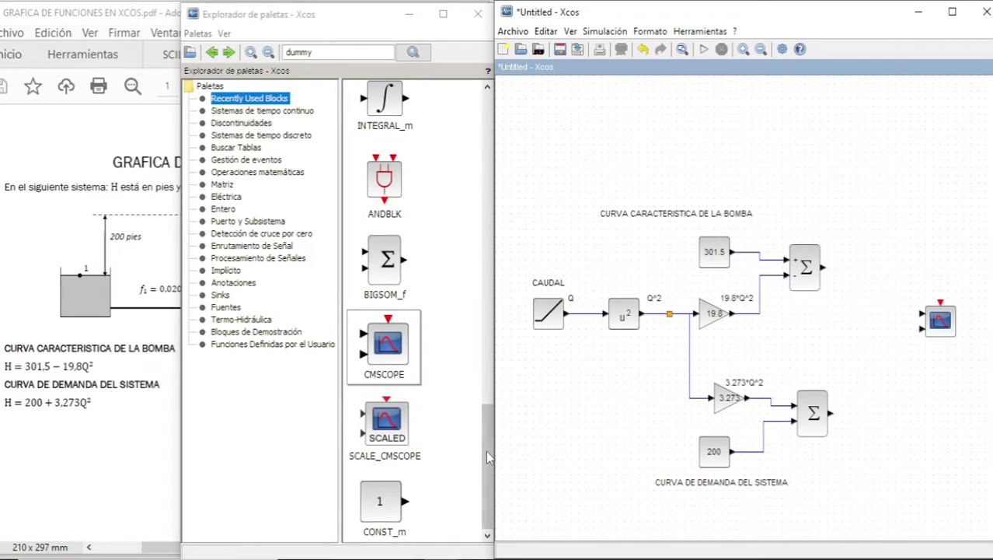
Add a CLOCK_c block above the scope and connect its output to the scope's event input
left_click_drag(486, 450, 499, 310)
scroll(472, 355, "down", 1)
left_click_drag(384, 424, 941, 303)
left_click(943, 264)
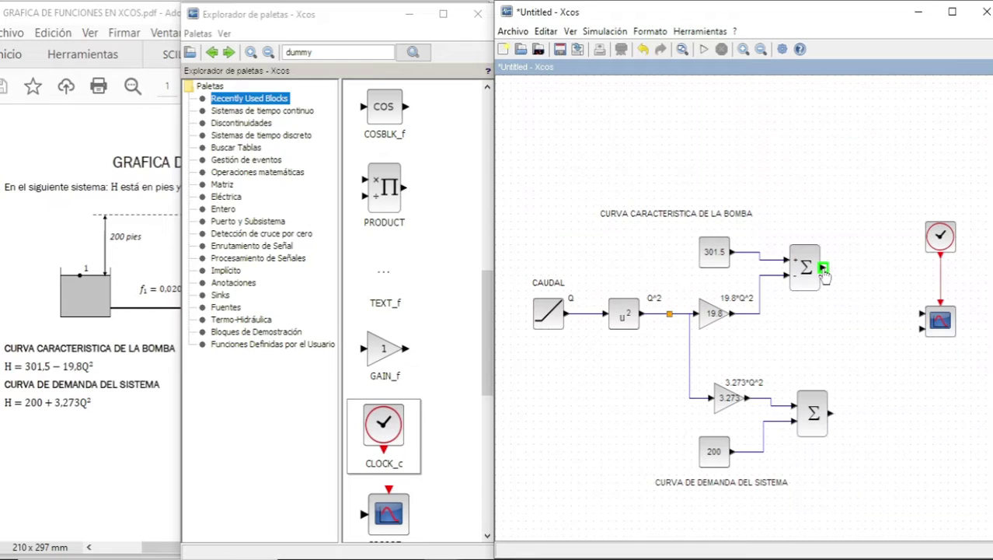
Connect the upper summing block to the scope's upper input and the lower summing block to its lower input
left_click_drag(823, 269, 924, 325)
left_click_drag(830, 412, 921, 328)
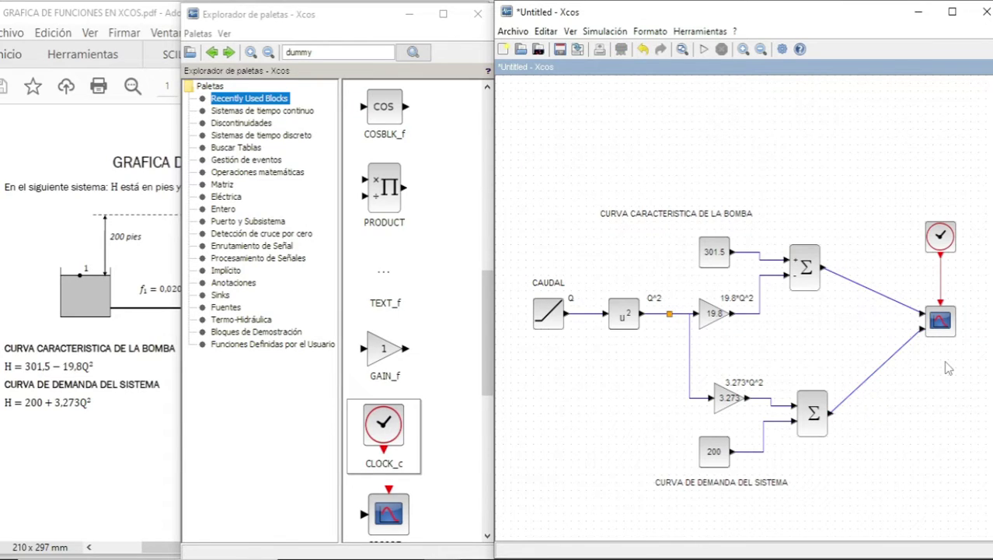
Set the link style of the two links from the summing blocks to the scope to Horizontal
left_click(915, 310)
right_click(909, 339)
mouse_move(916, 409)
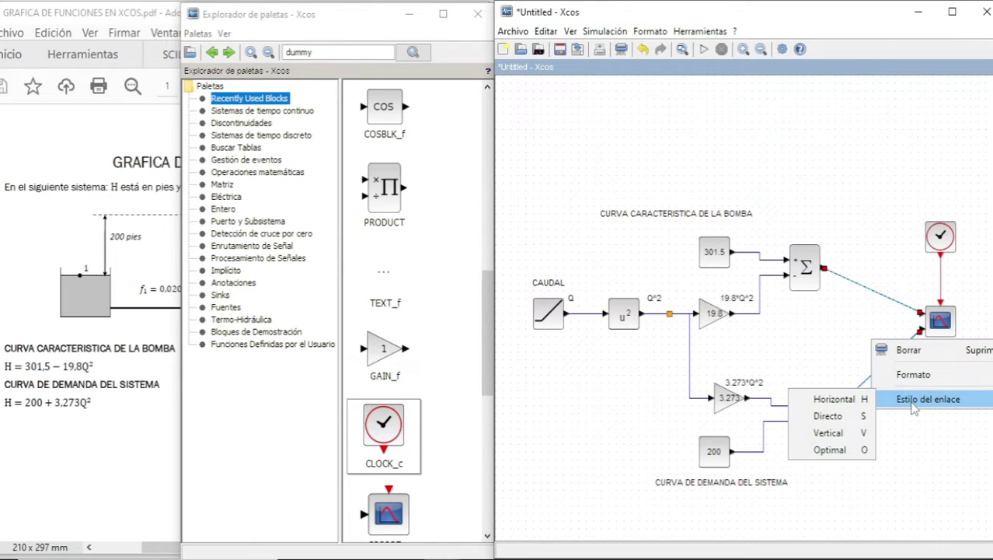
left_click(859, 400)
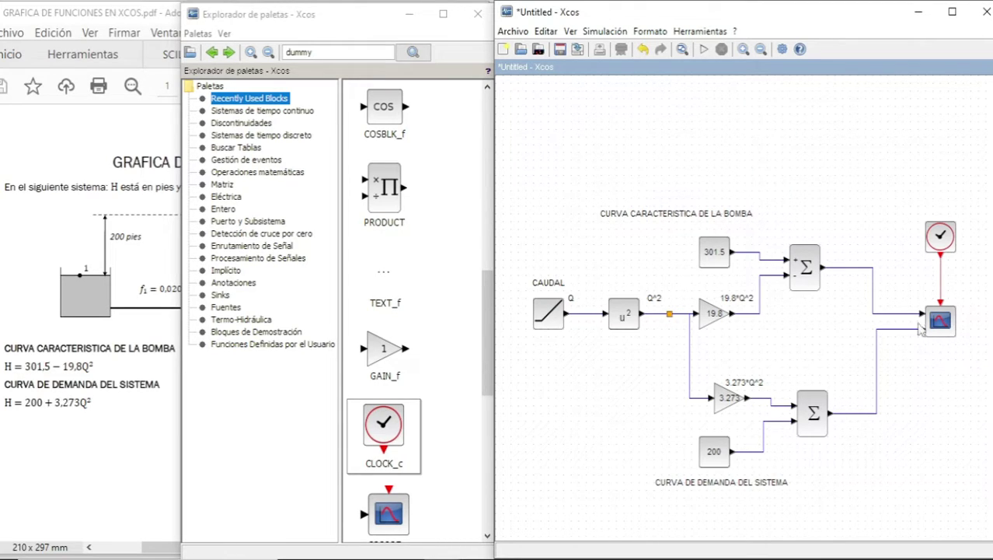
Set the CMSCOPE block's Ymin vector to 0 0, Ymax vector to 5 5 and refresh periods to 10 10
left_click(942, 331)
double_click(941, 332)
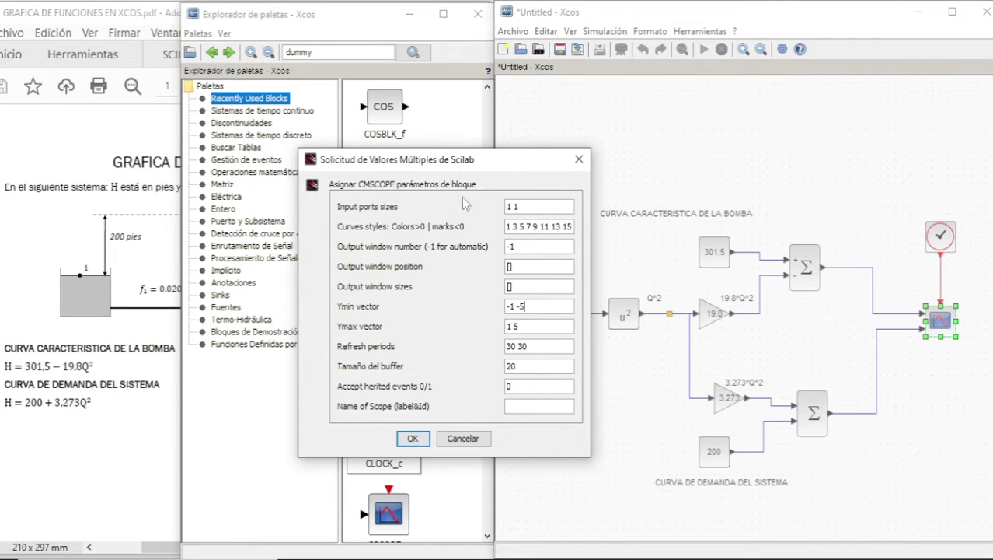
left_click_drag(458, 160, 365, 167)
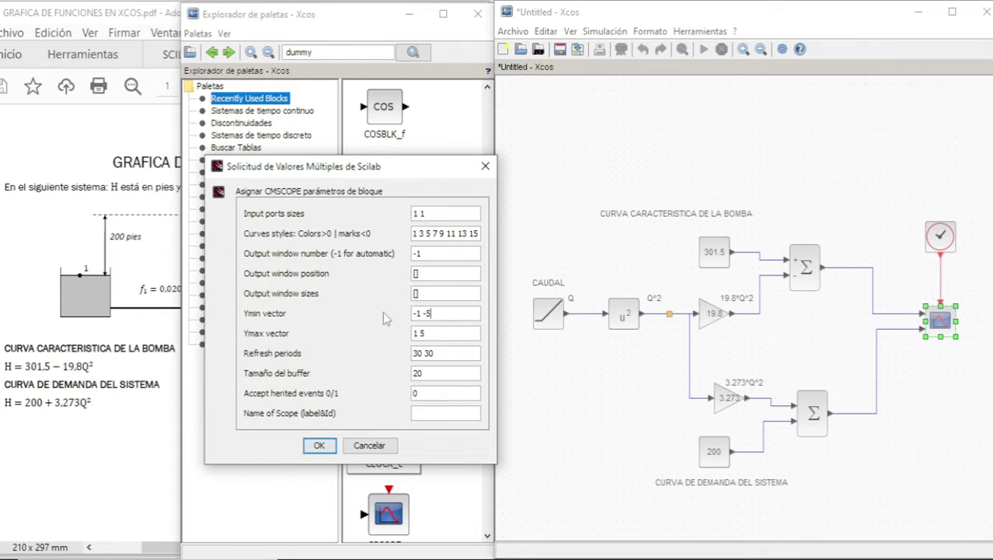
left_click(422, 313)
type("0 0")
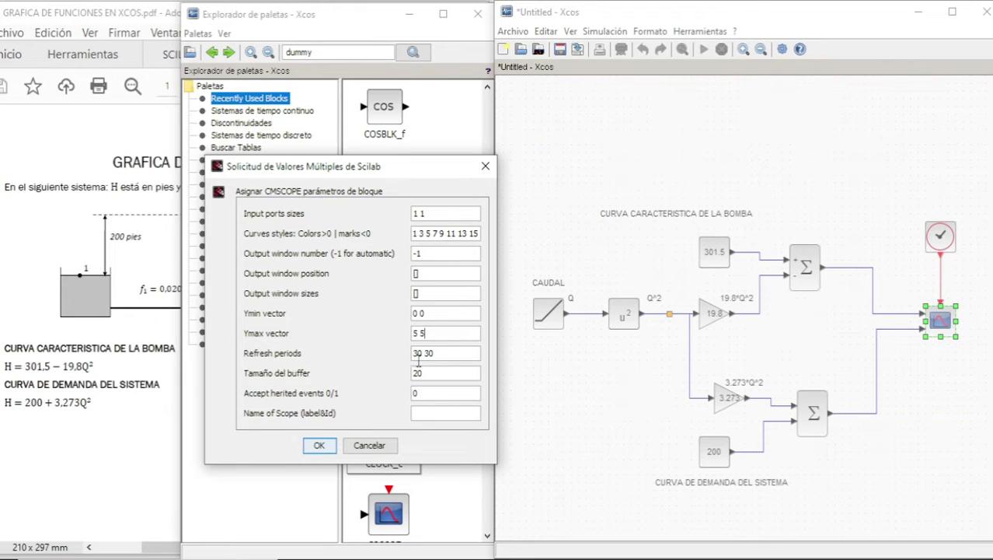
left_click(446, 357)
type("10 10")
left_click(318, 447)
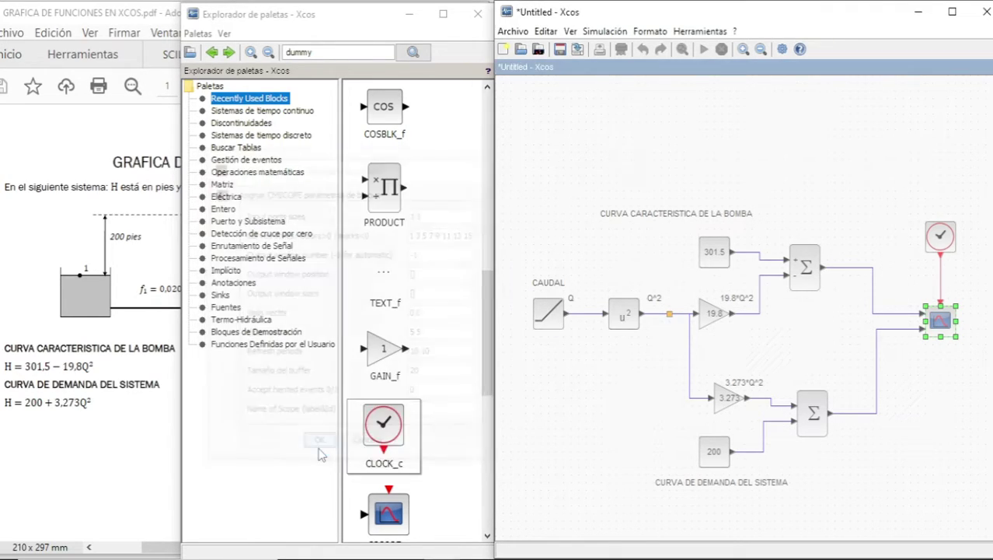
Set the CLOCK_c block's initialization time (Tiempo de inicialización) to 0
double_click(940, 237)
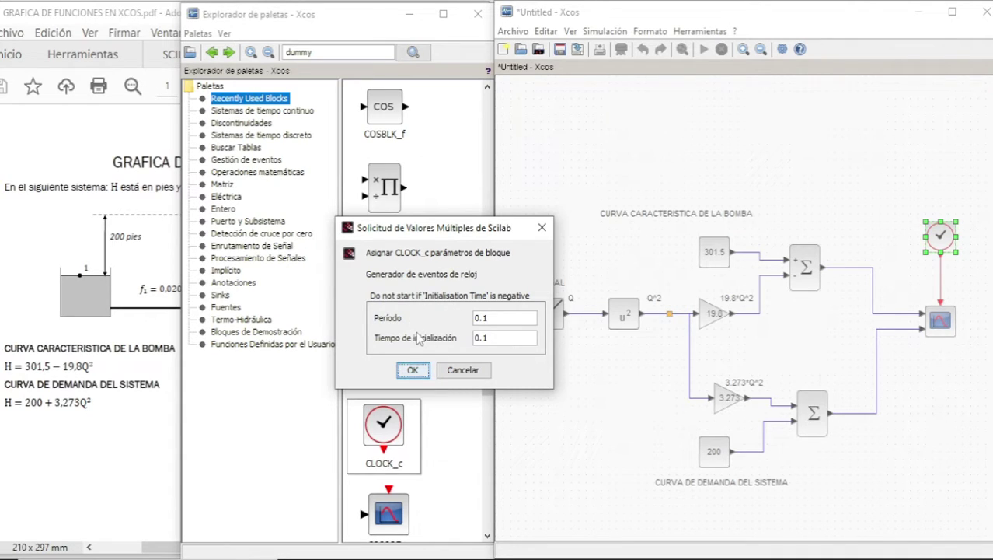
left_click_drag(489, 338, 465, 337)
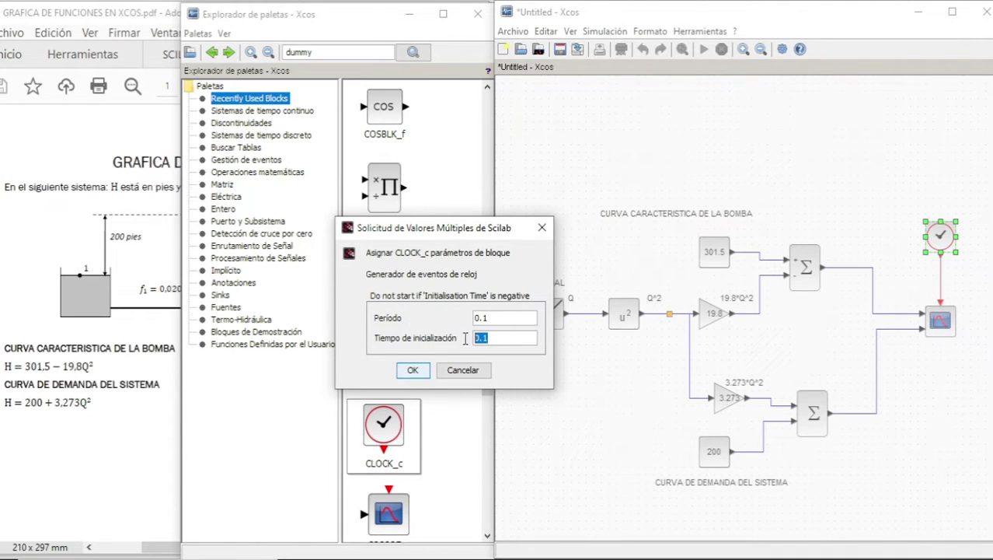
type("0")
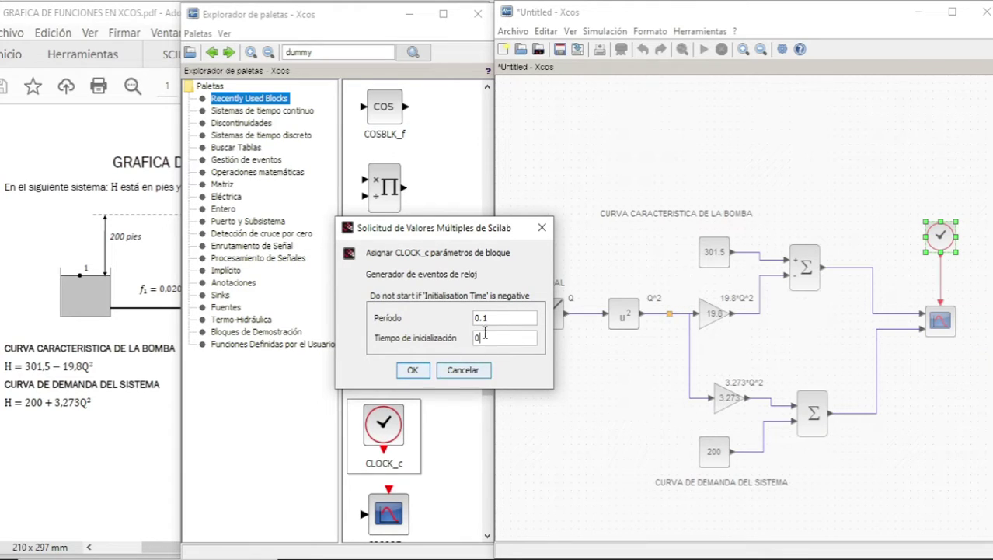
left_click(412, 374)
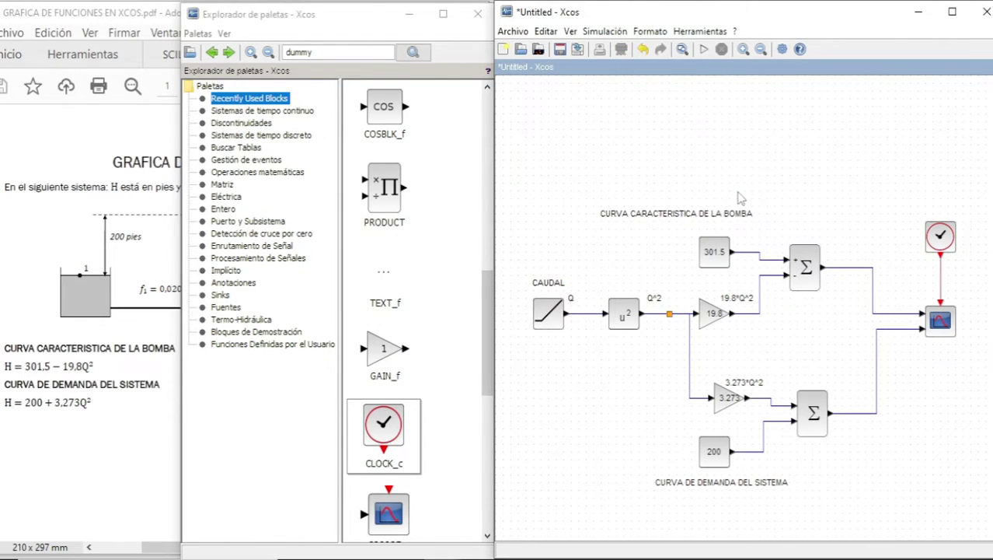
Set the simulation's final integration time (Tiempo final de integración) to 10
left_click(623, 36)
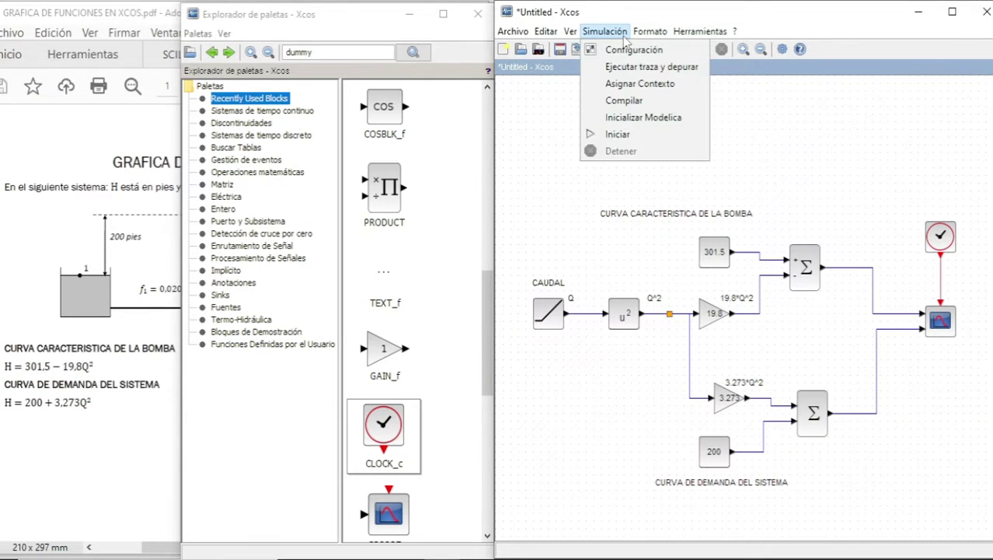
left_click(682, 52)
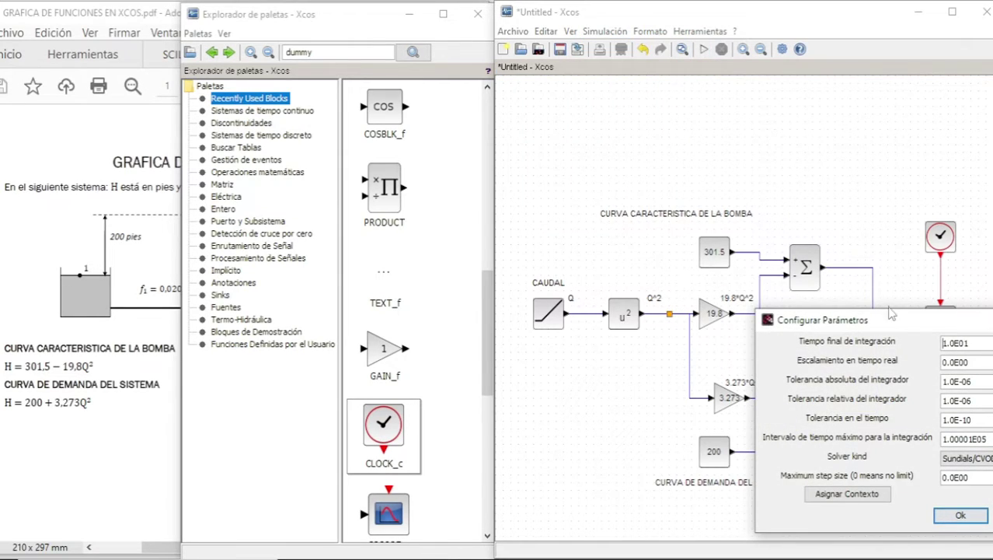
left_click_drag(901, 323, 429, 263)
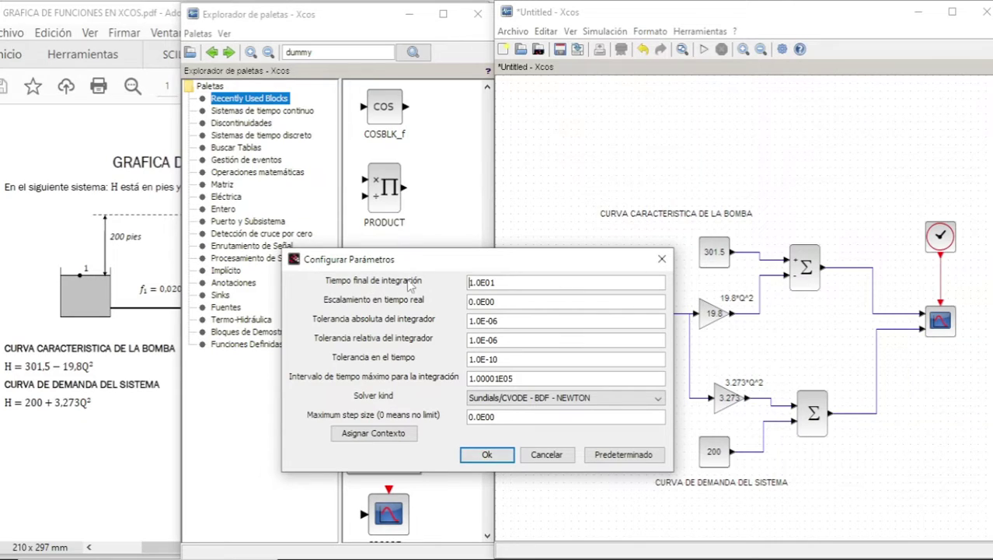
left_click(492, 281)
key("BackSpace")
key("BackSpace")
key("BackSpace")
key("BackSpace")
key("BackSpace")
key("BackSpace")
type("10")
left_click(500, 459)
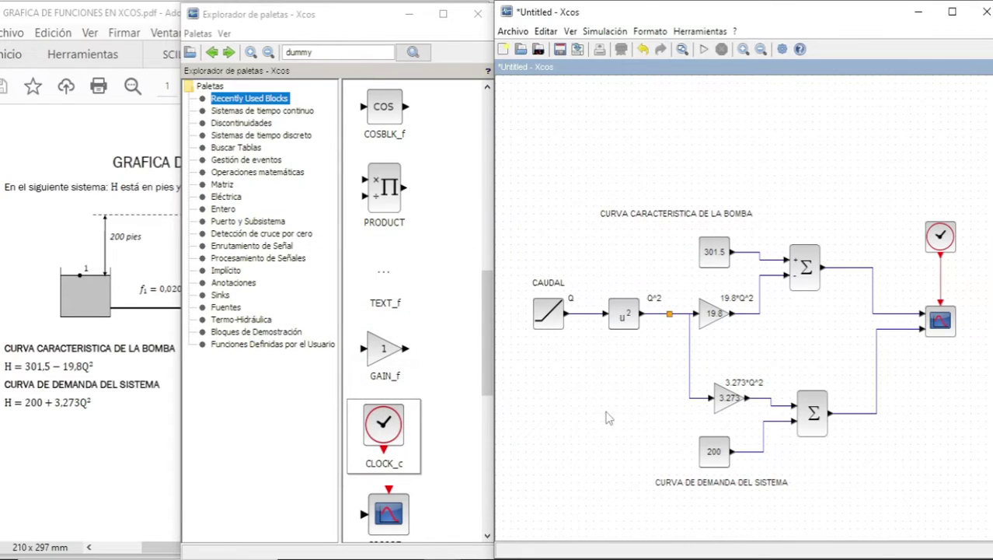
Add a CLINDUMMY_f block in the empty area above the pump curve title
left_click_drag(488, 370, 482, 176)
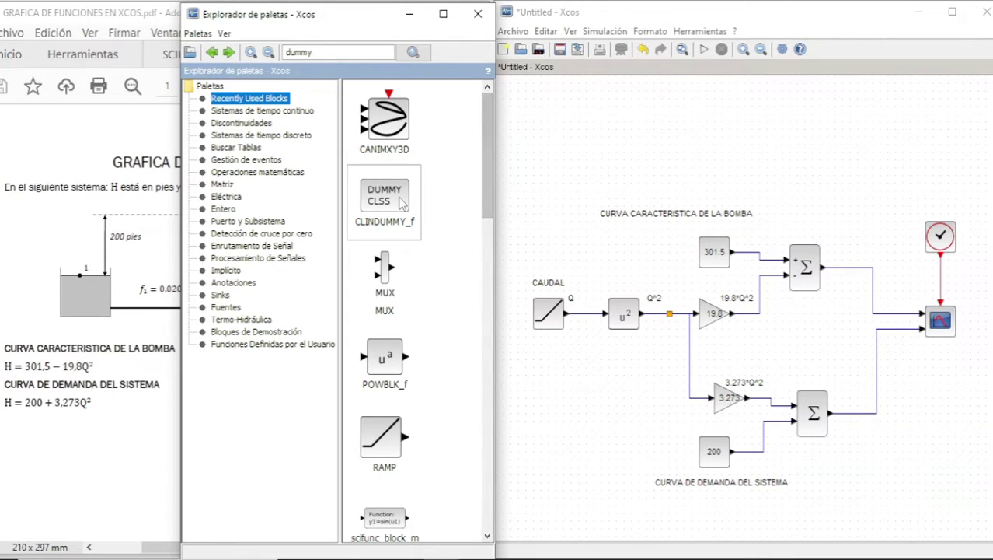
left_click_drag(401, 202, 622, 160)
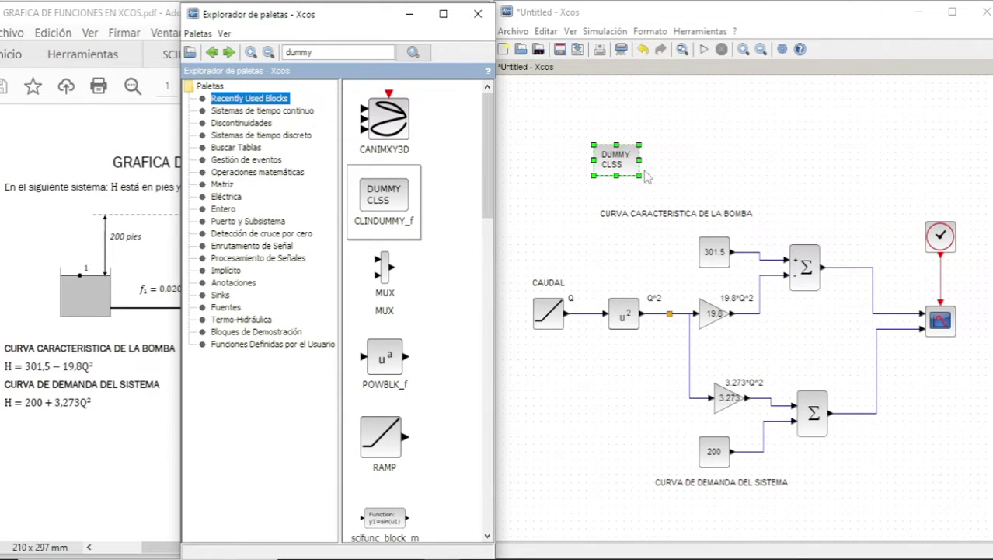
left_click(721, 161)
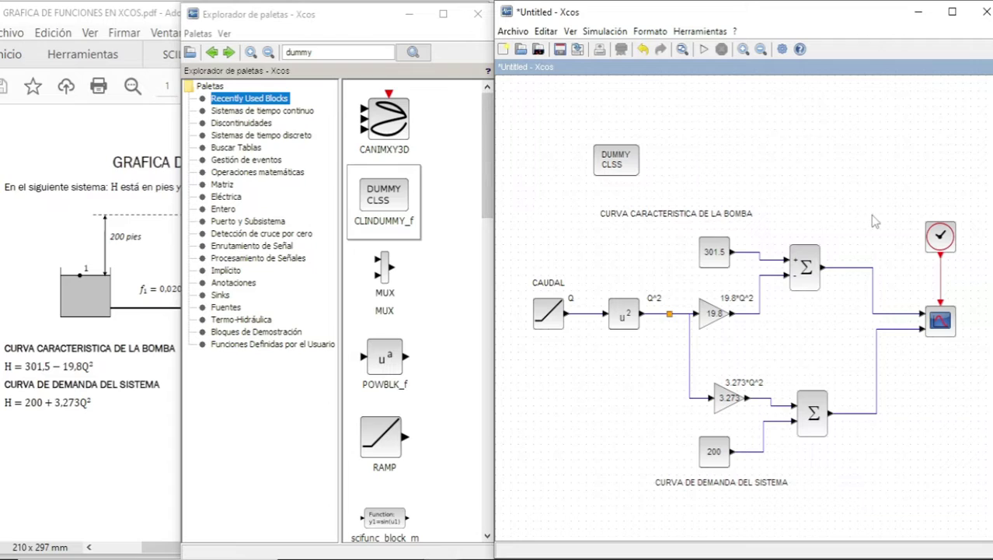
Run the simulation, check the vertical range of both scope plots and close the graphic window
left_click(702, 54)
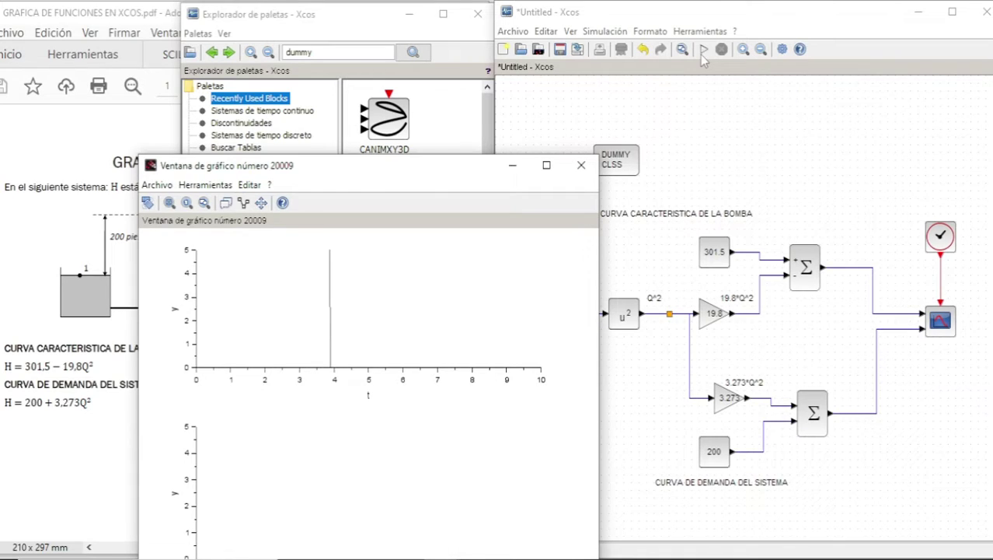
left_click_drag(454, 171, 606, 98)
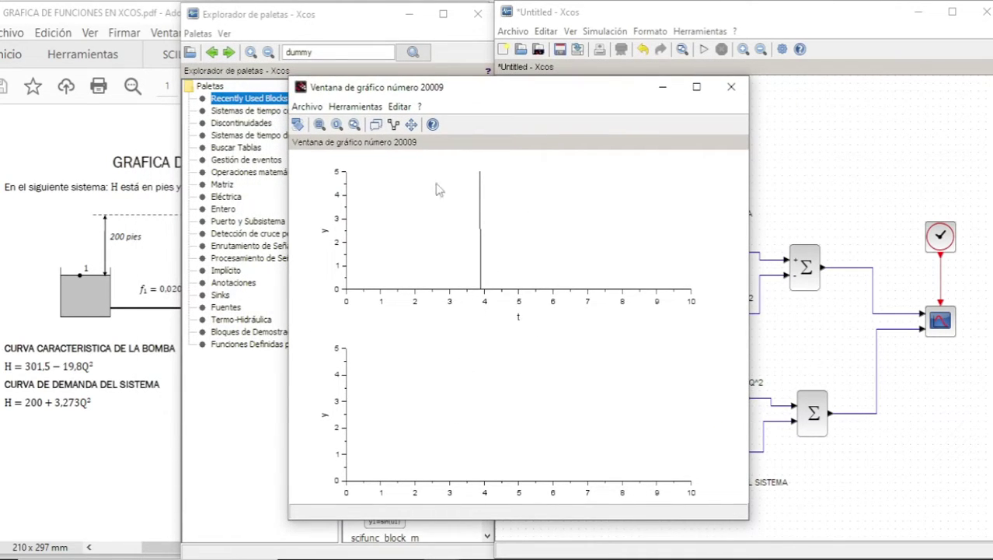
left_click(730, 87)
Set the CMSCOPE block's Ymax vector to 350 350 and apply its parameters
left_click(938, 330)
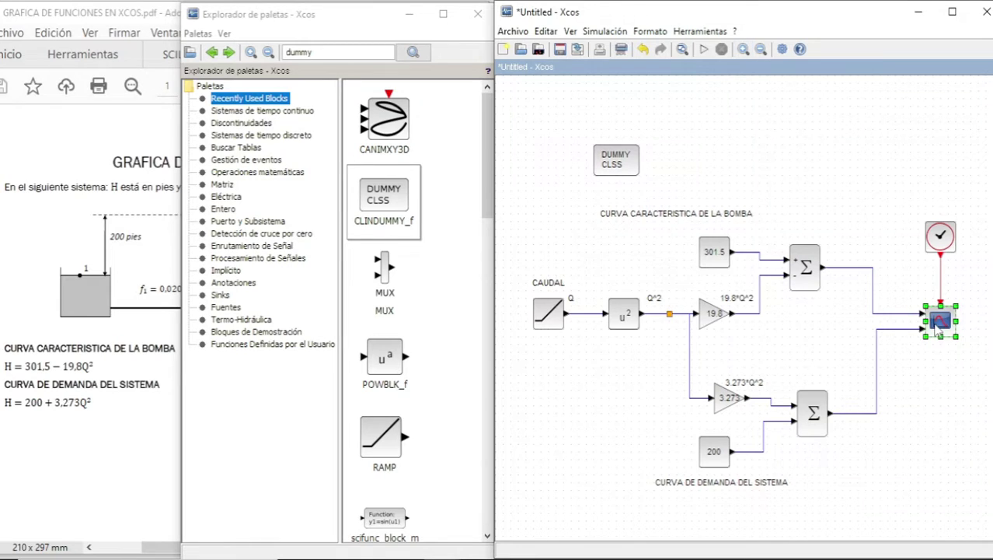
double_click(938, 330)
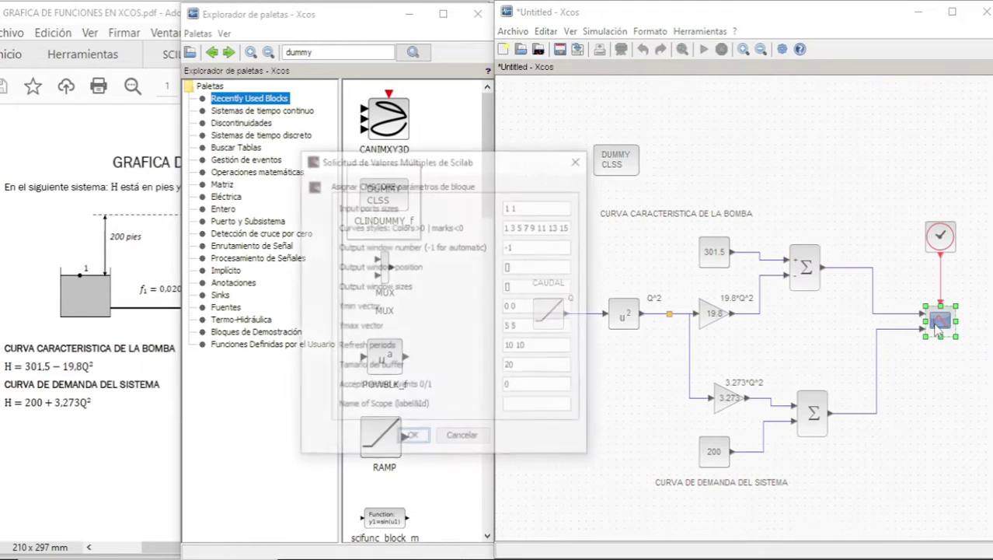
double_click(509, 326)
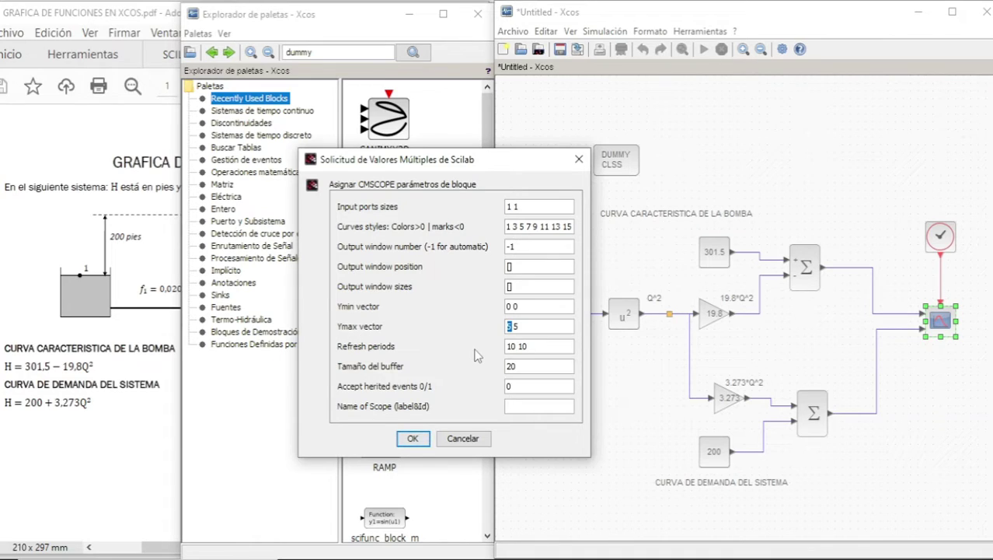
type("350")
key("Right")
key("shift+End")
type("350")
left_click(413, 438)
left_click(977, 279)
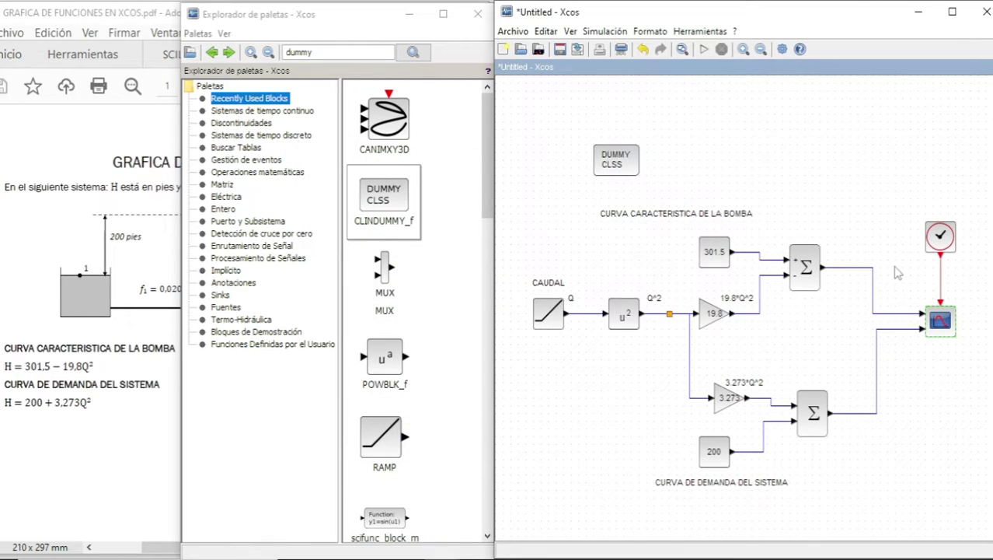
Run the simulation again, examine the pump and system curves in the maximized graphic window and close it
left_click(704, 49)
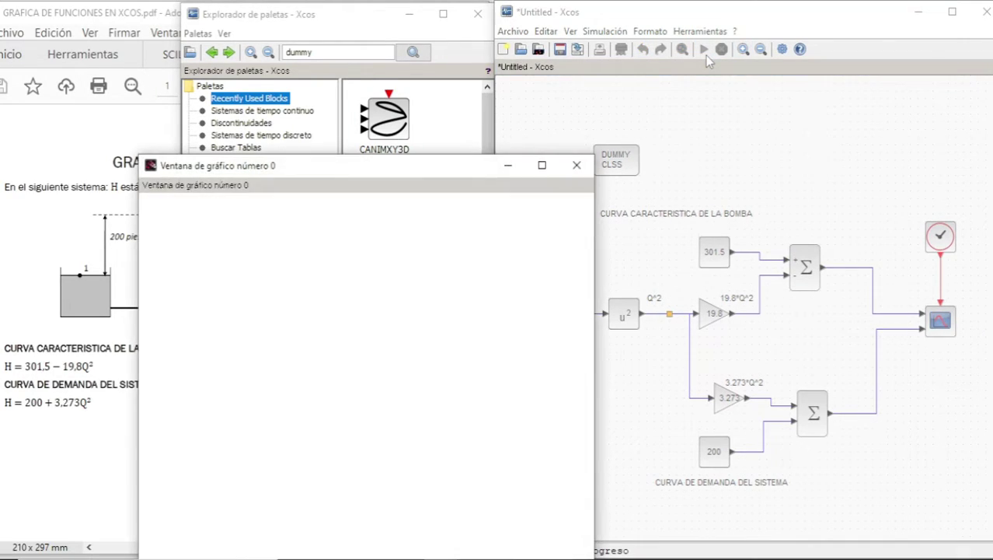
left_click_drag(408, 167, 454, 67)
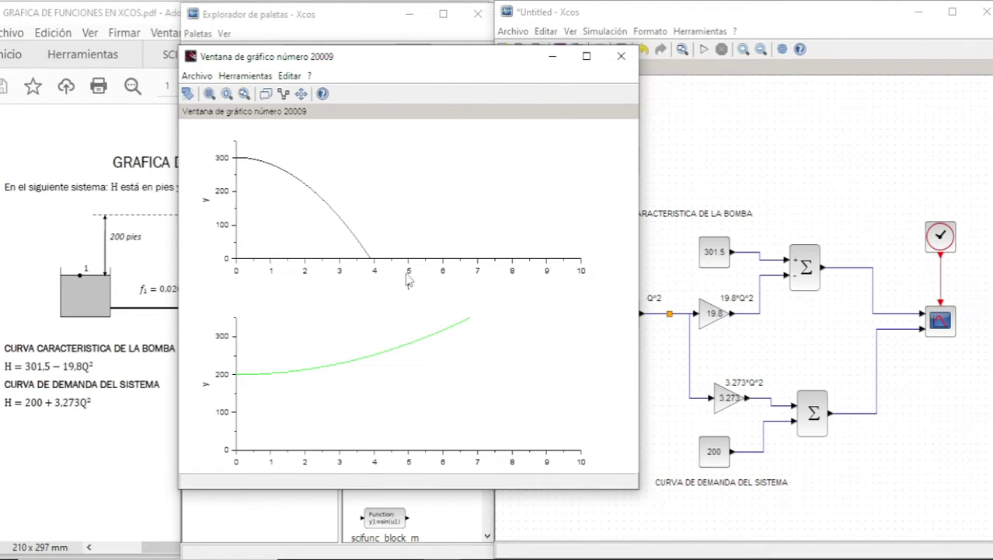
left_click(586, 56)
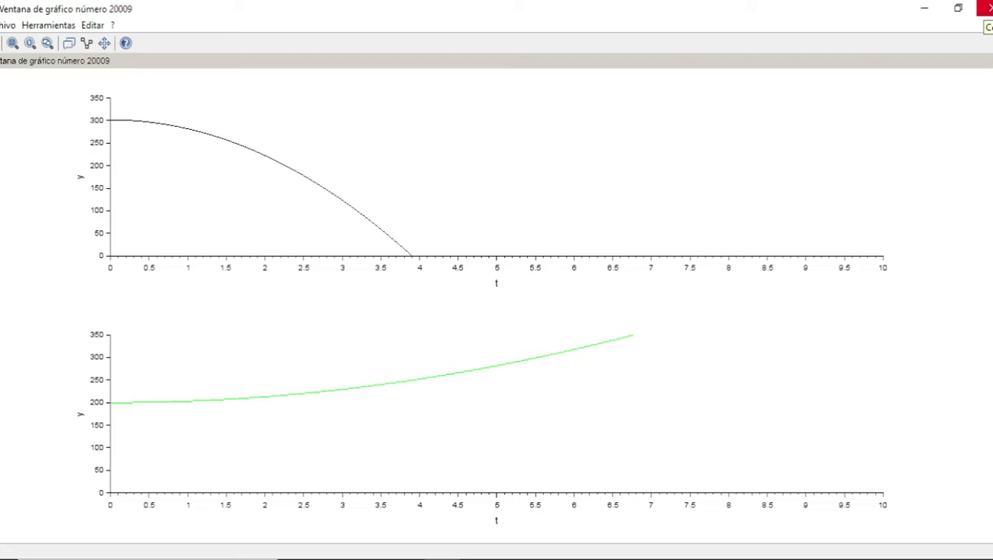
left_click(985, 7)
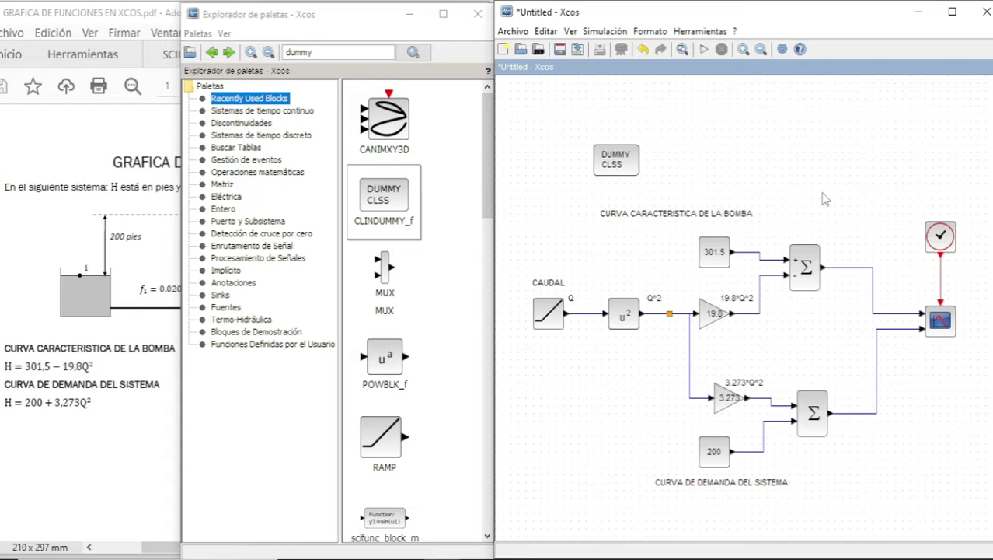
Delete the clock, the CMSCOPE block and their links, and place a single-input CSCOPE block where the old scope stood
left_click_drag(853, 137, 984, 464)
key("Delete")
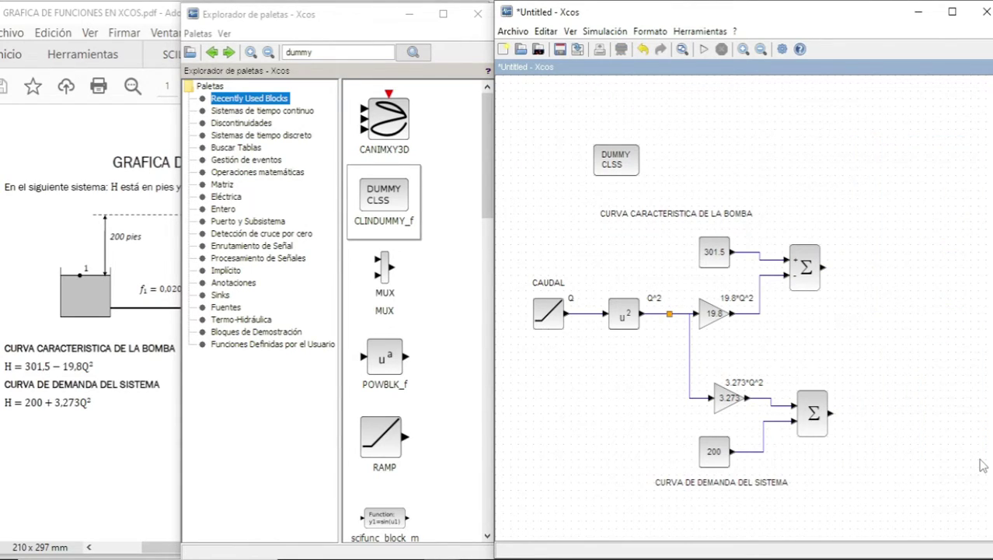
left_click_drag(484, 204, 507, 429)
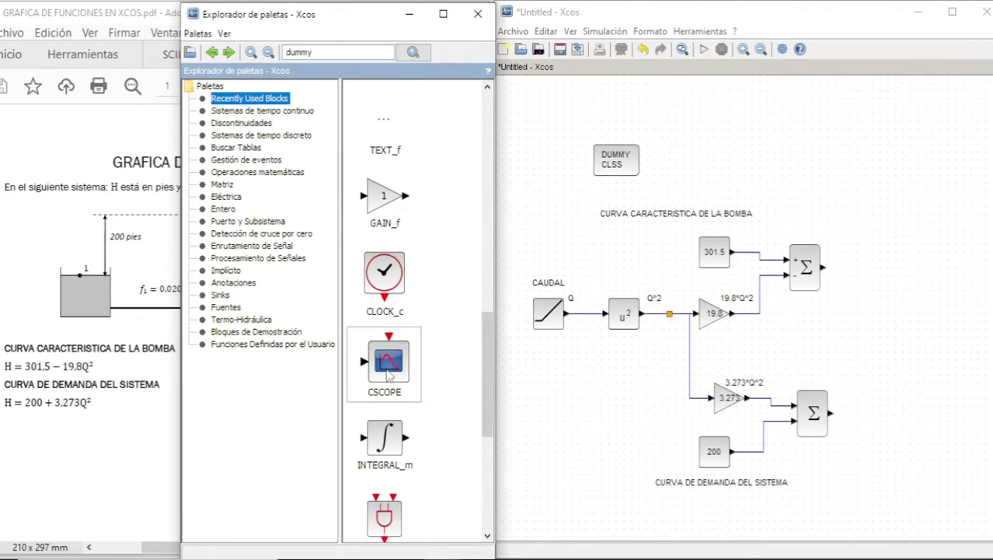
left_click_drag(389, 373, 942, 314)
left_click(880, 335)
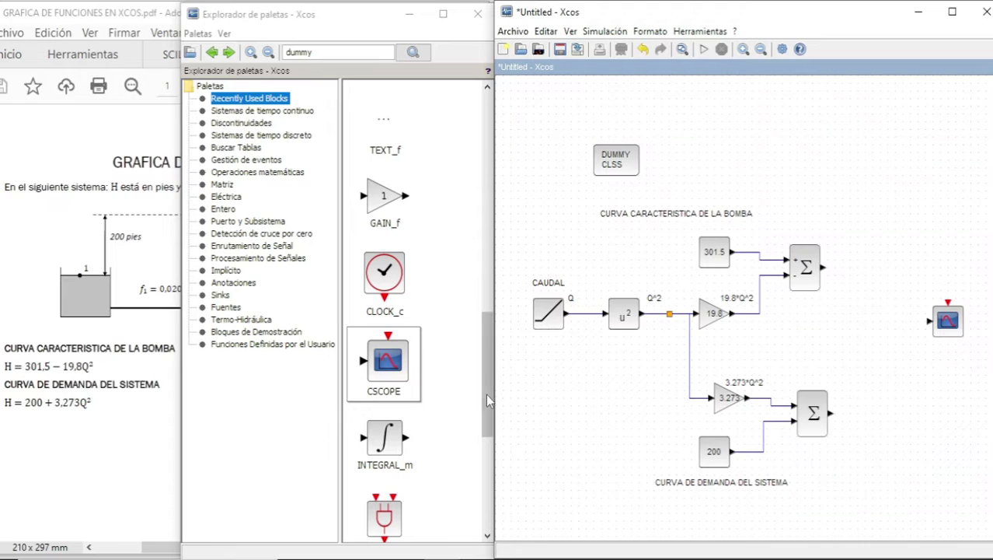
Add a MUX block before the CSCOPE and connect the upper and lower summing blocks to its upper and lower inputs
left_click_drag(485, 393, 490, 153)
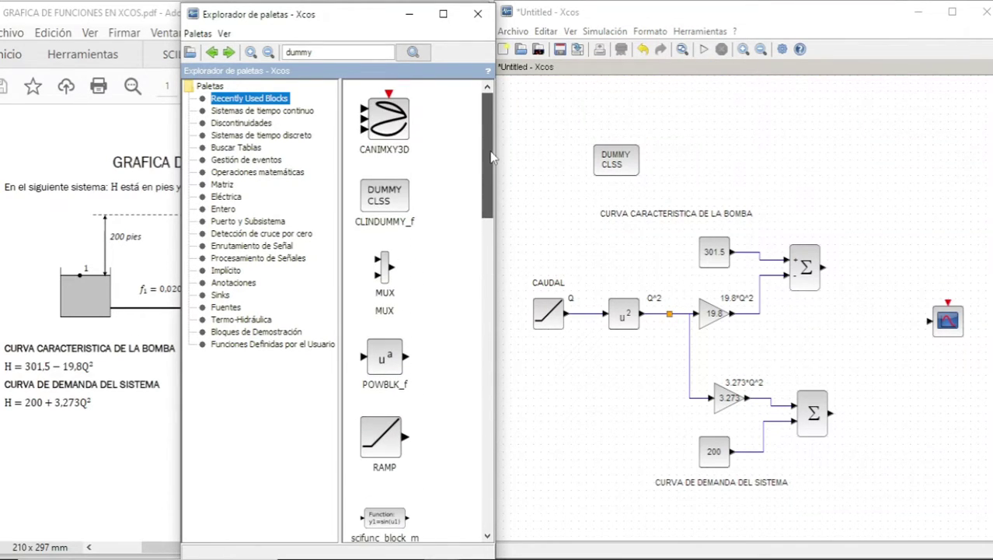
left_click_drag(384, 268, 890, 342)
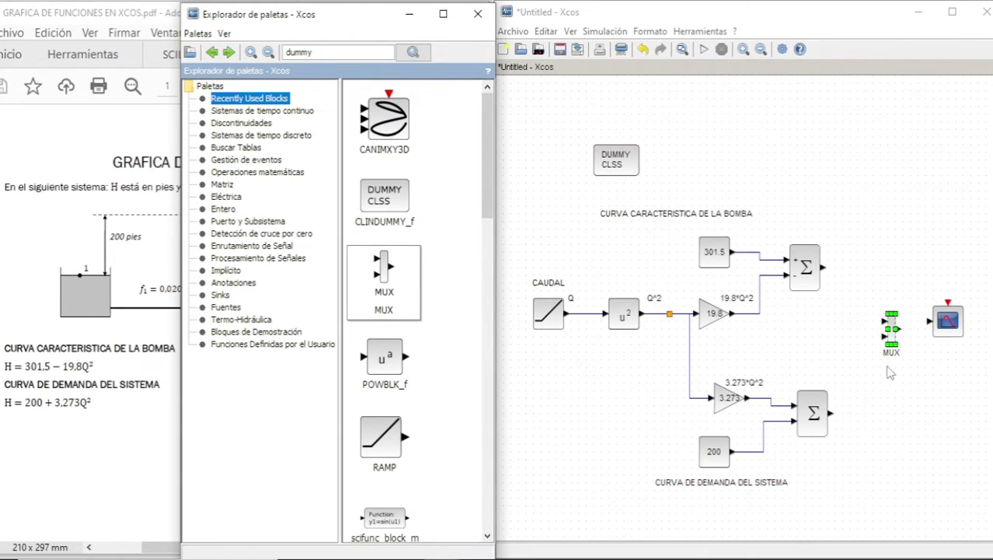
left_click_drag(825, 268, 886, 331)
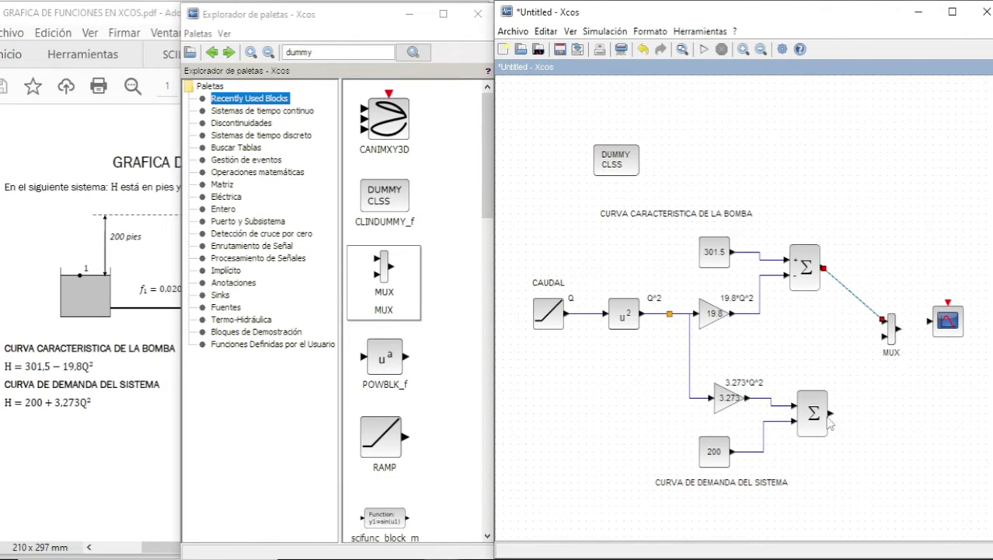
left_click_drag(831, 417, 887, 338)
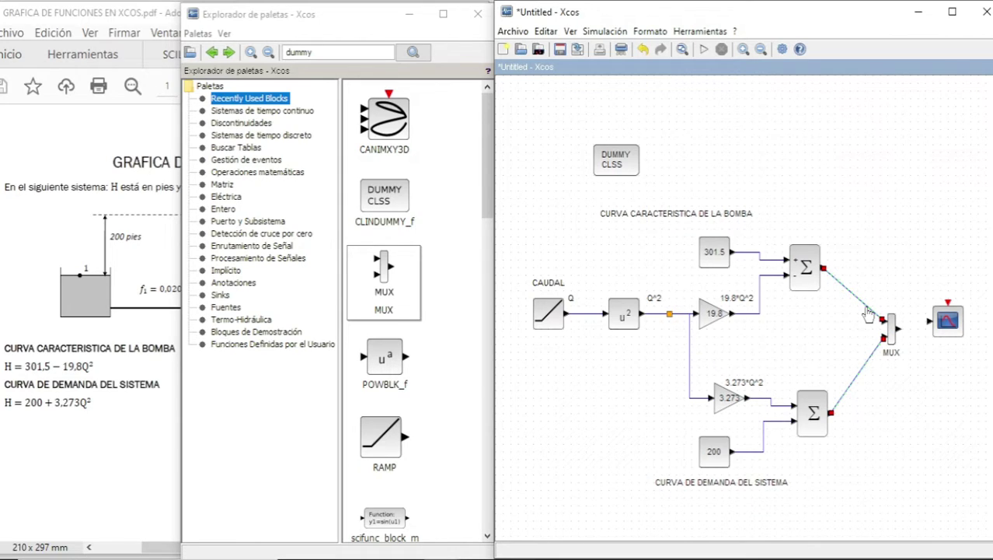
Set both links from the summing blocks to the MUX to horizontal style, and connect the MUX output to the aligned CSCOPE input
right_click(869, 310)
mouse_move(903, 368)
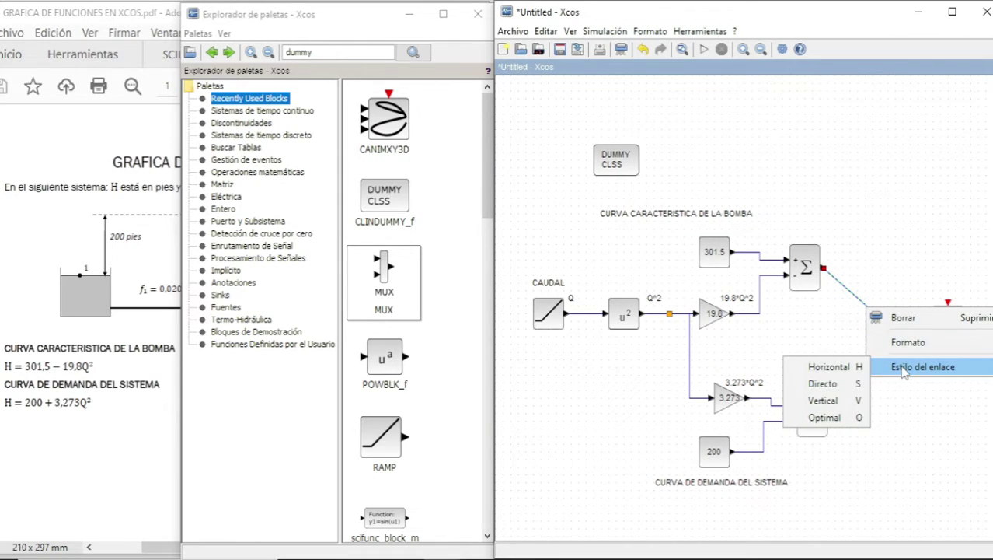
left_click(846, 371)
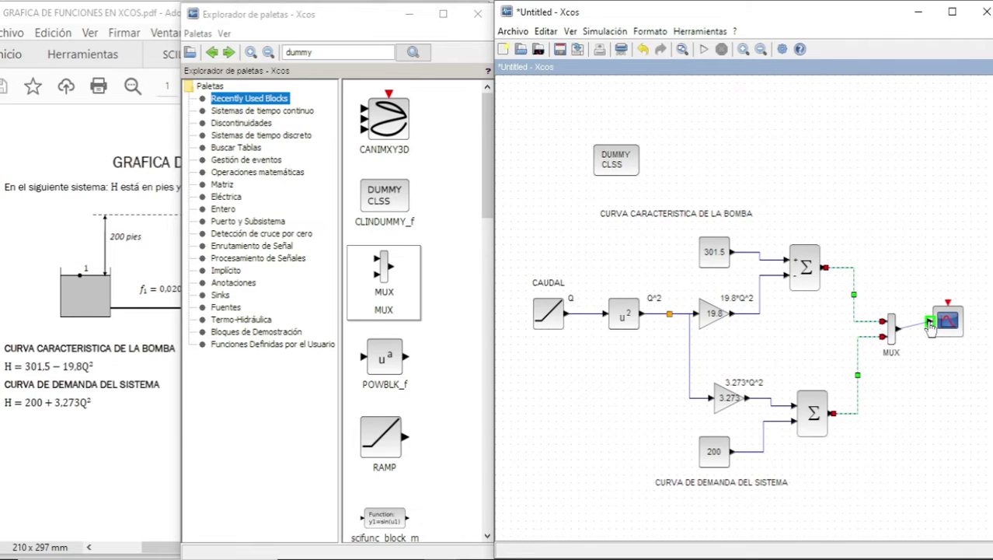
left_click_drag(900, 330, 952, 330)
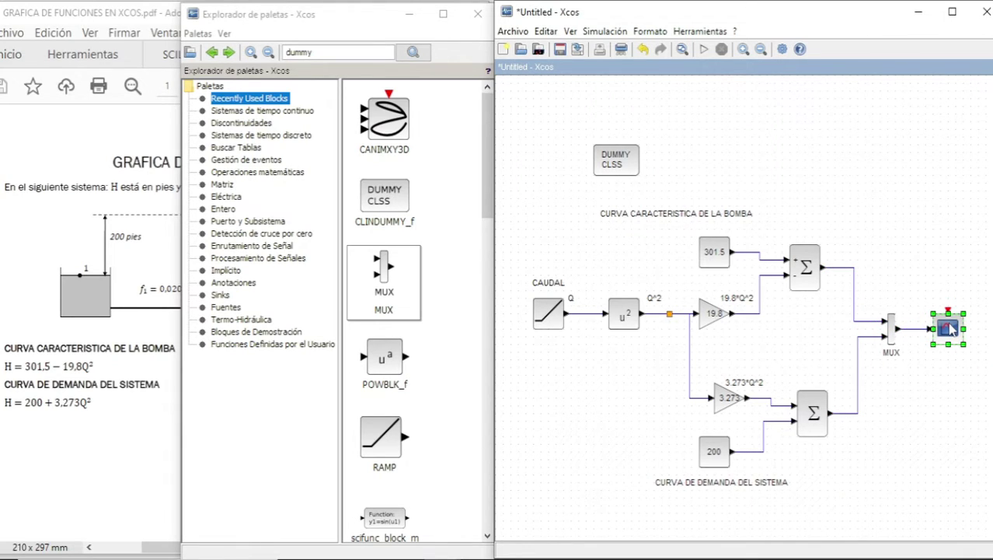
left_click(906, 270)
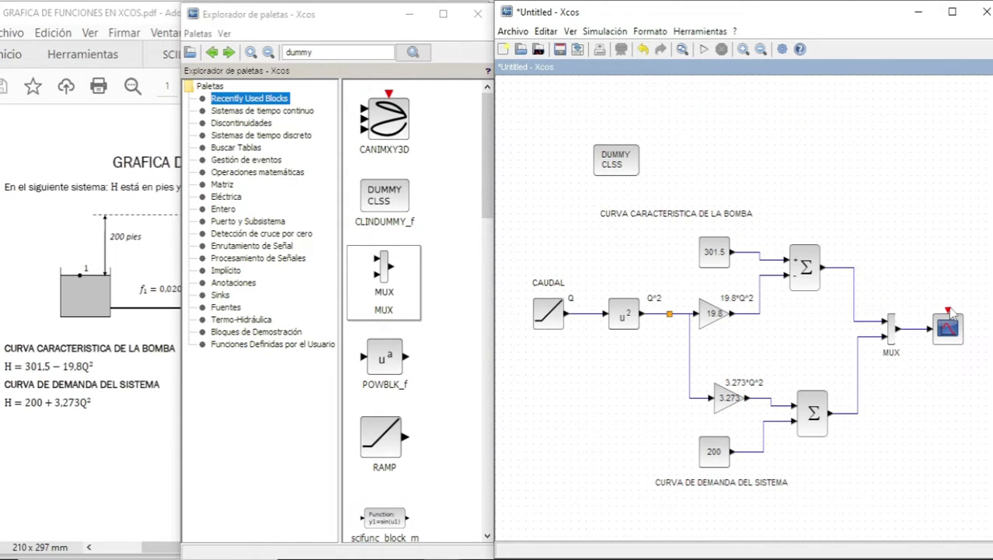
Add a CLOCK_c block above the CSCOPE and connect it to the scope's event input
left_click_drag(488, 136, 501, 354)
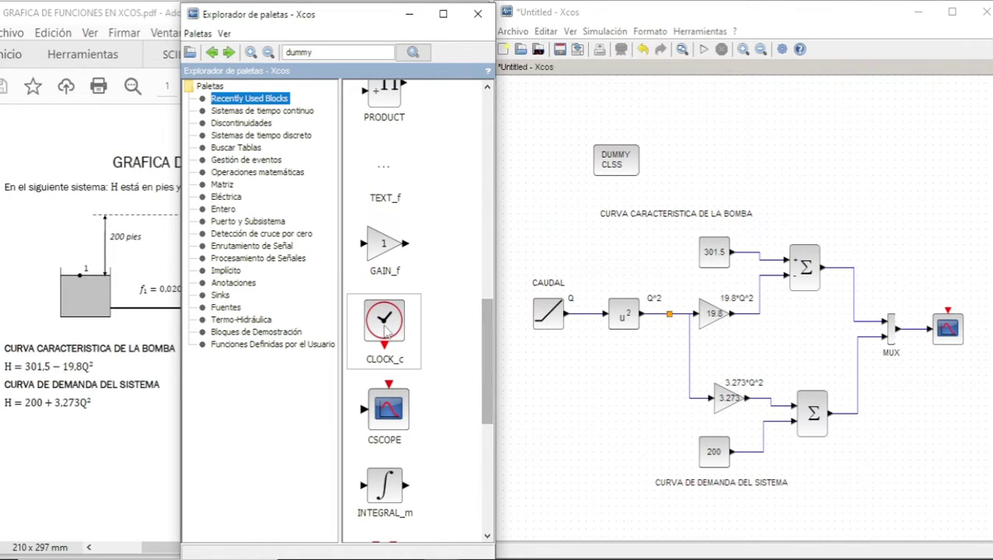
left_click_drag(386, 330, 950, 322)
left_click(953, 258)
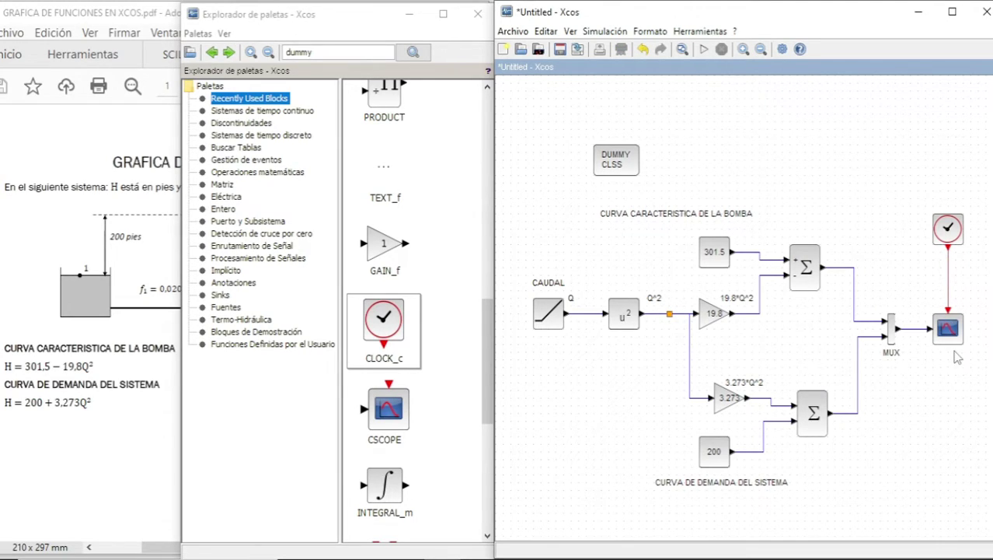
Set the CSCOPE block's Ymin to 0, Ymax to 350 and refresh period to 10
left_click(951, 329)
double_click(952, 330)
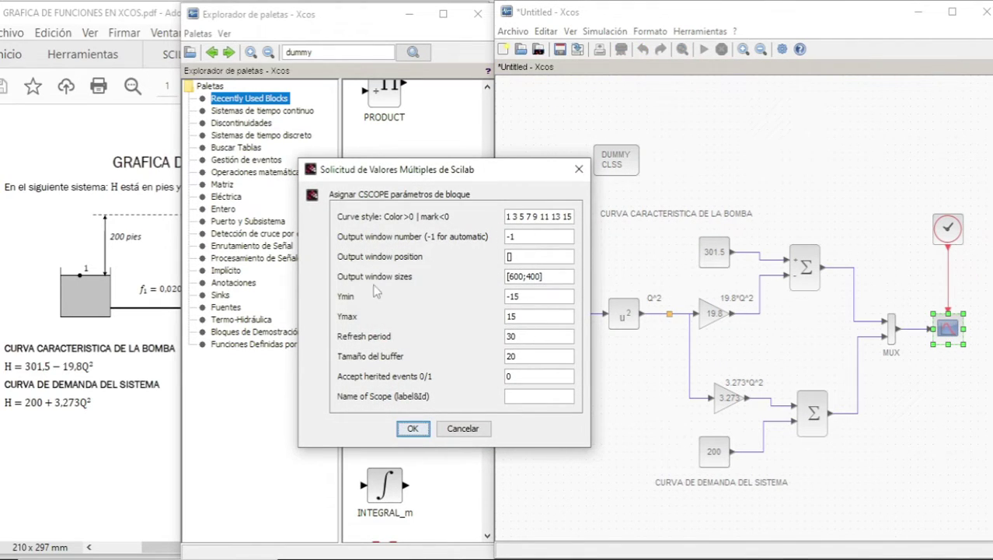
left_click_drag(530, 294, 484, 305)
type("0")
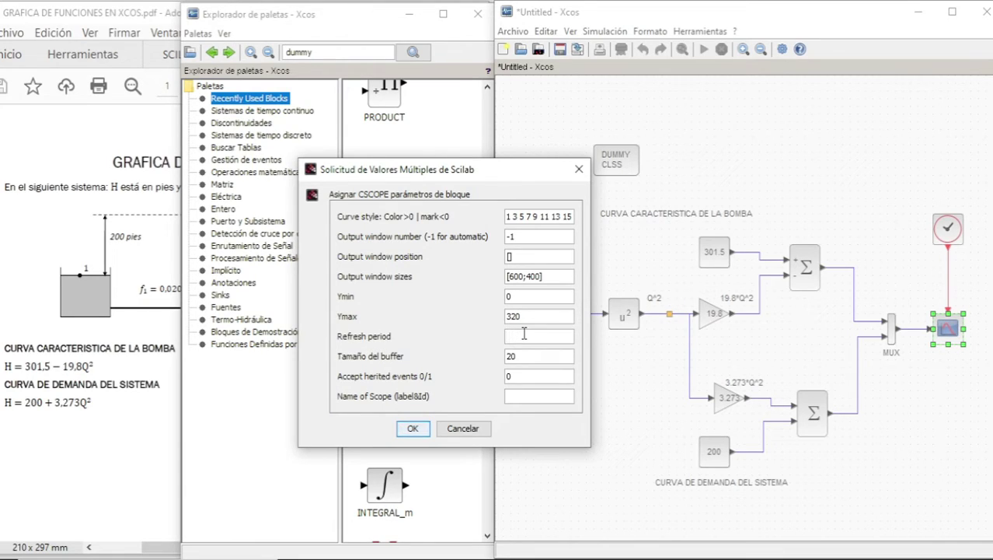
type("10")
left_click(414, 428)
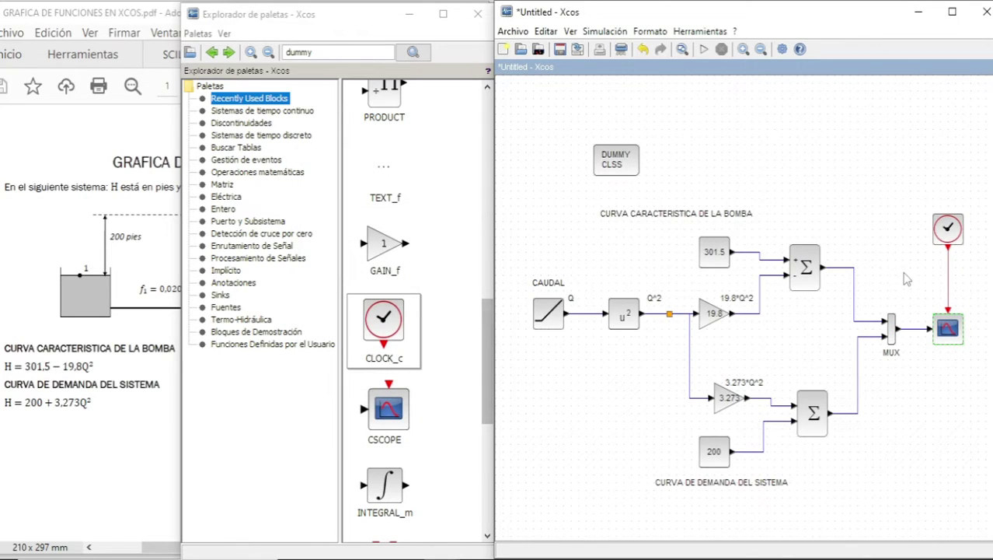
Set the clock block's initialization time to 0
double_click(949, 227)
left_click(509, 337)
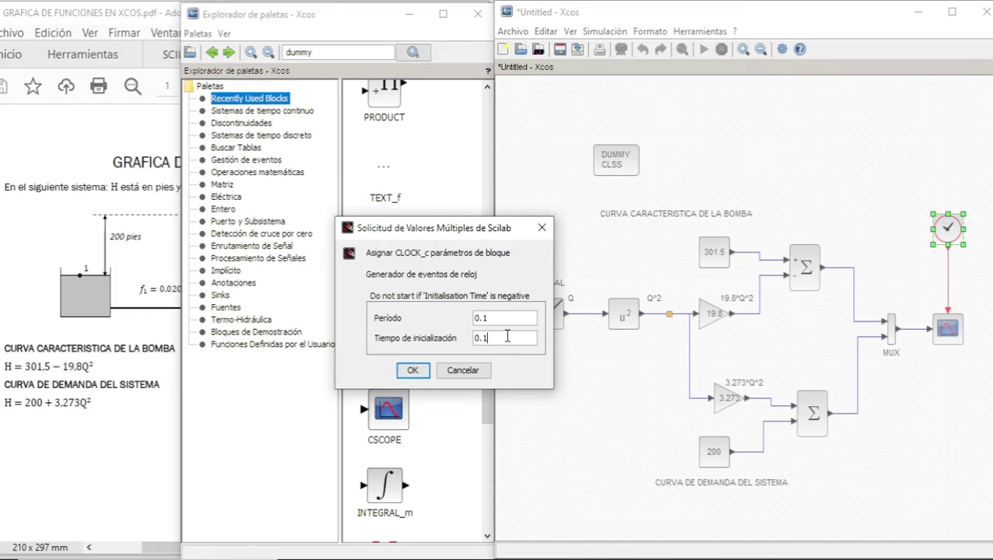
key("BackSpace")
key("BackSpace")
left_click(414, 370)
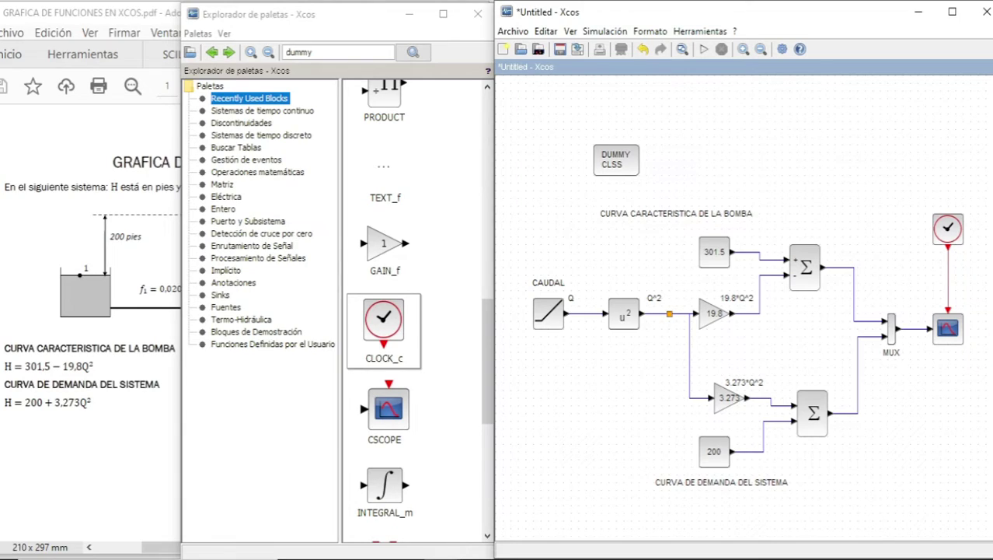
Set the simulation's final integration time to 10
left_click(607, 32)
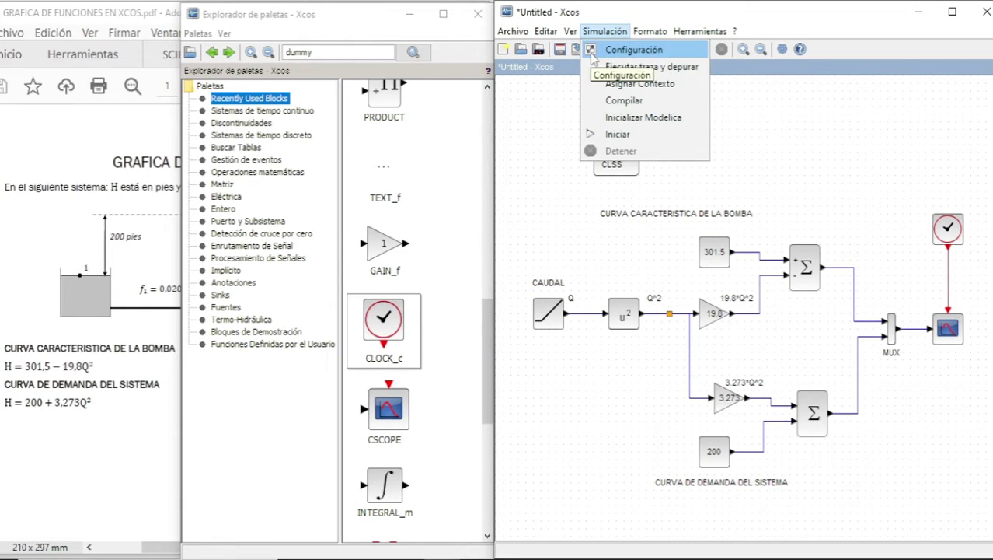
left_click(677, 52)
left_click_drag(902, 323, 621, 343)
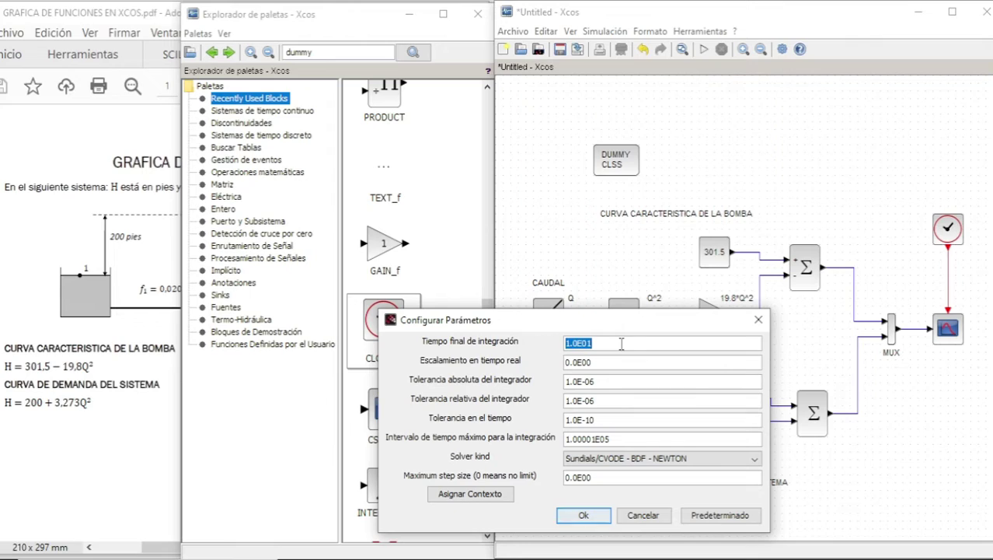
type("10")
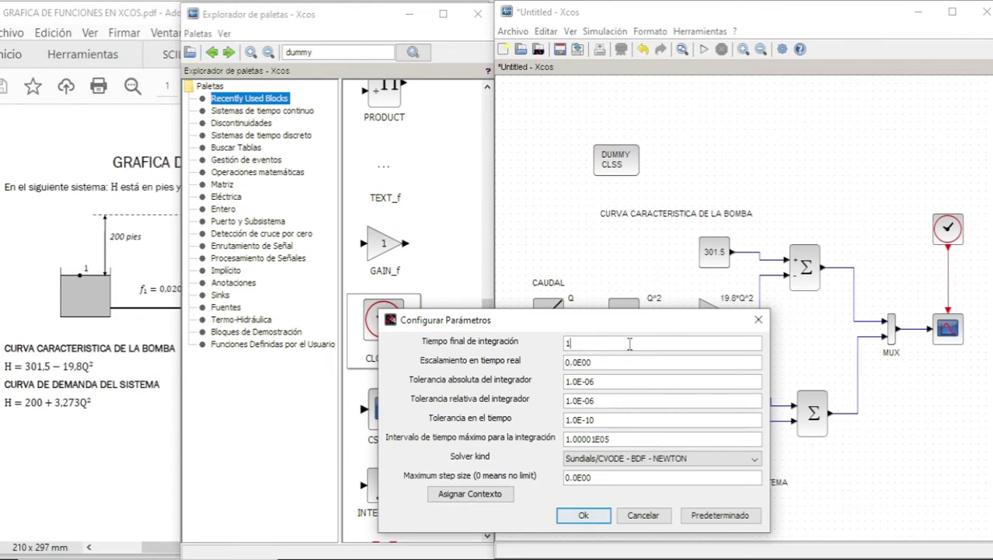
left_click(585, 516)
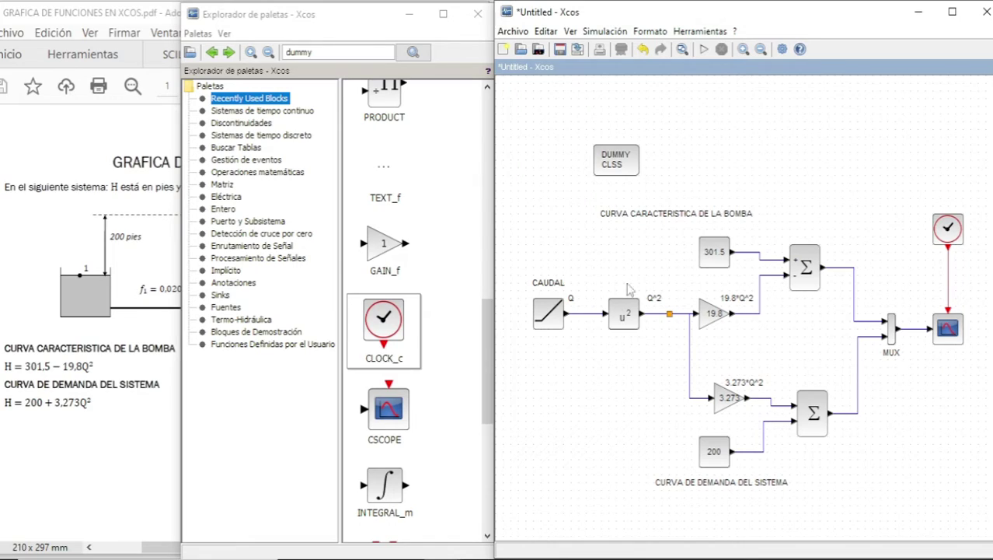
Run the simulation, enlarge the graphic window to examine where the pump and system curves cross, and minimize it
left_click(704, 49)
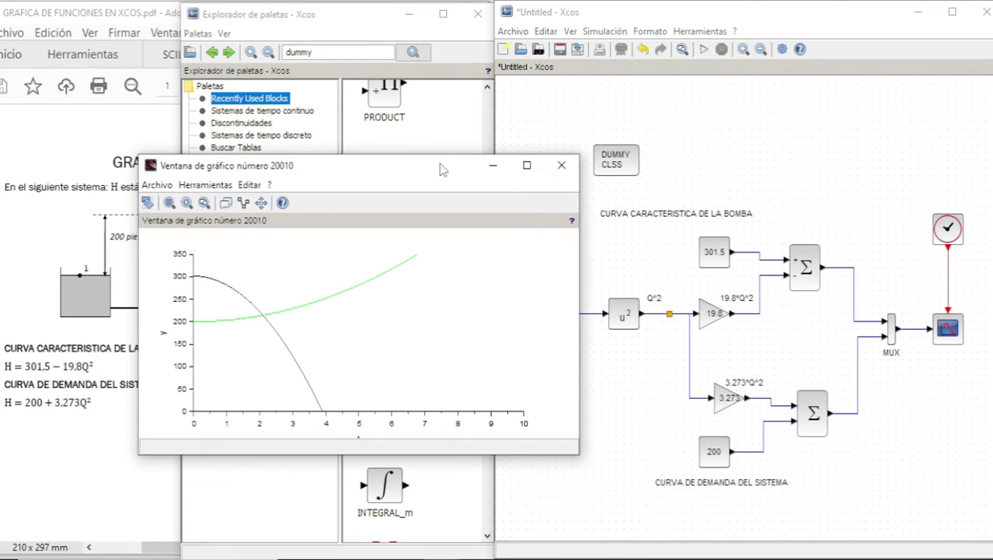
left_click_drag(420, 168, 464, 21)
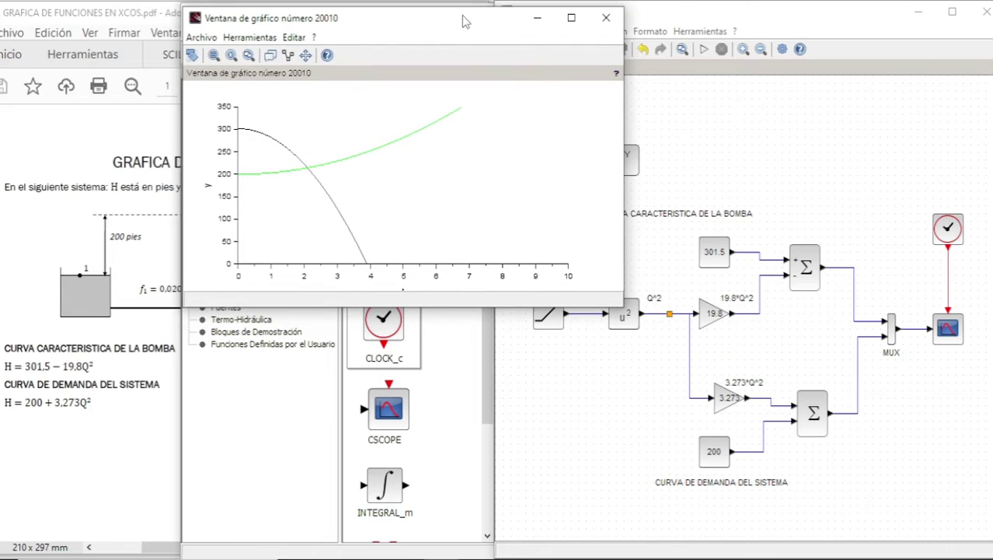
left_click_drag(620, 304, 988, 553)
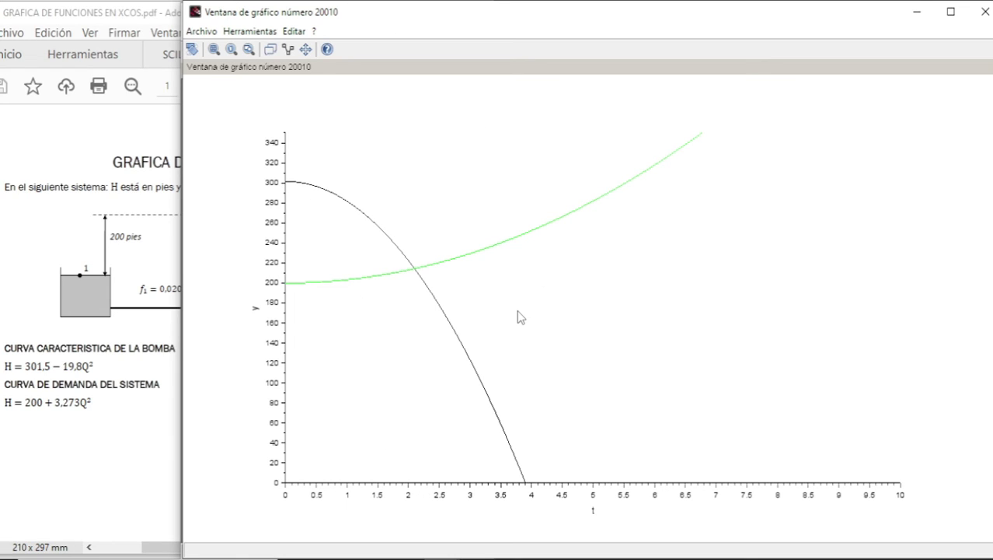
left_click(916, 12)
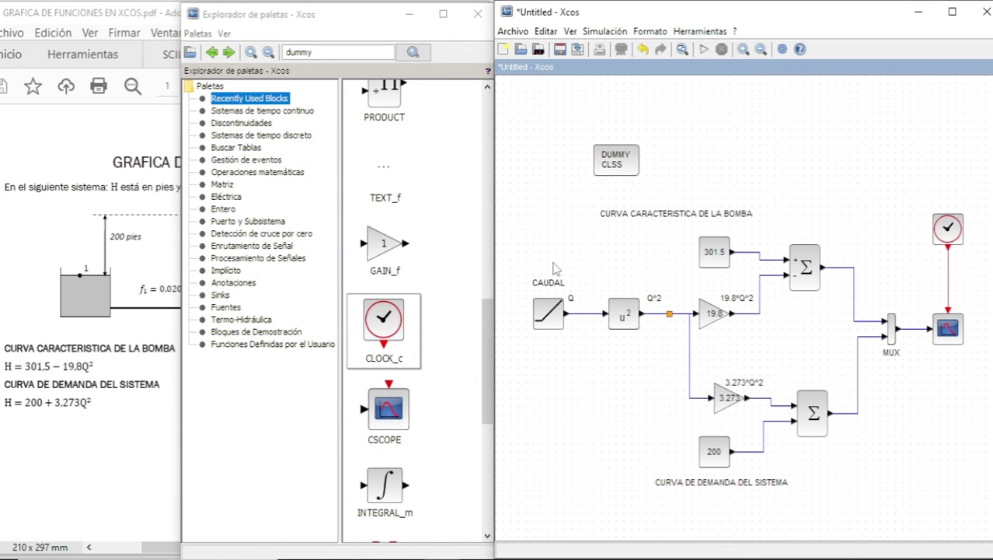